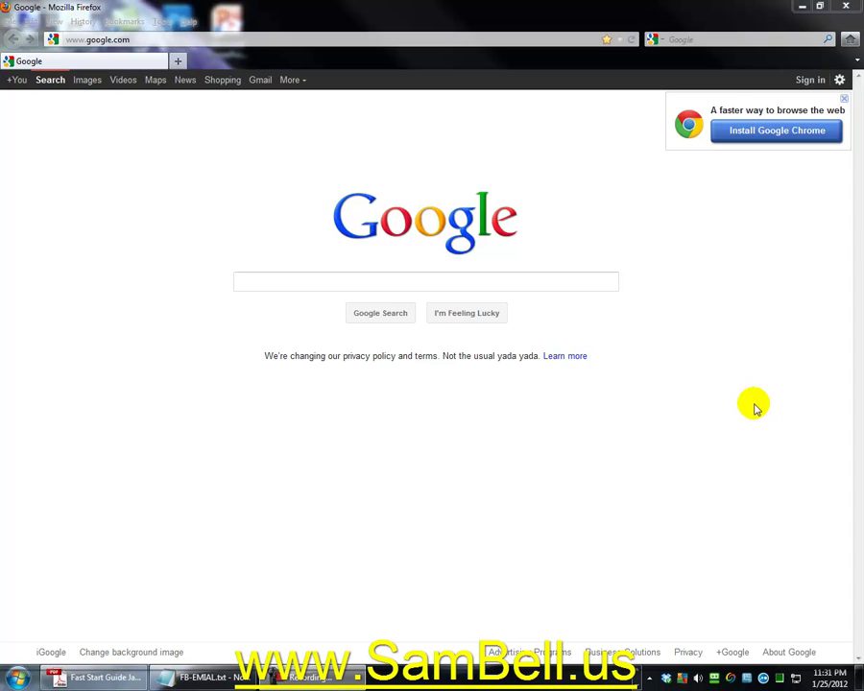
Step: Open yahoo.com in a new browser tab and sign in to the Yahoo! account with the saved credentials
click(179, 61)
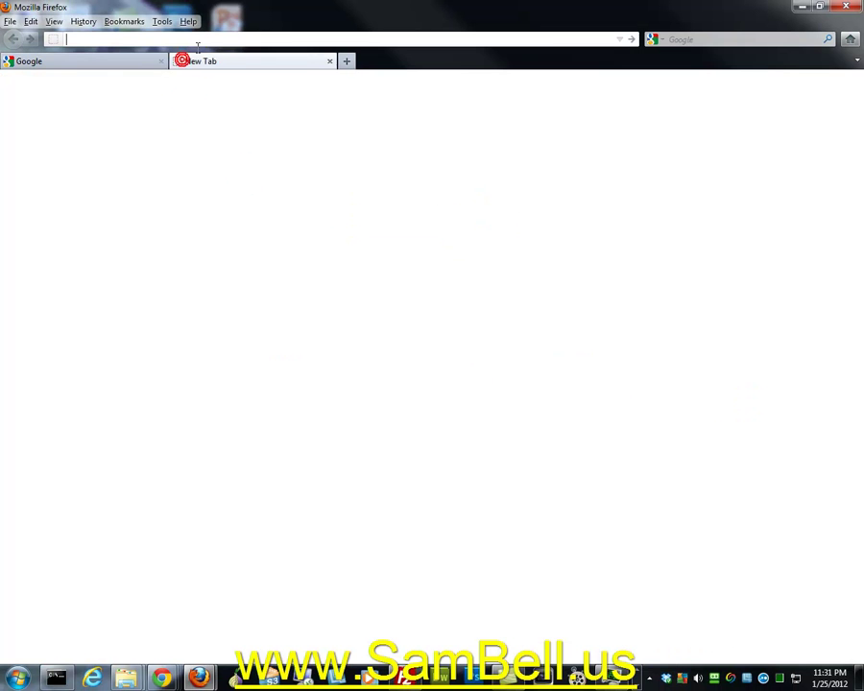
text(yahoo.c)
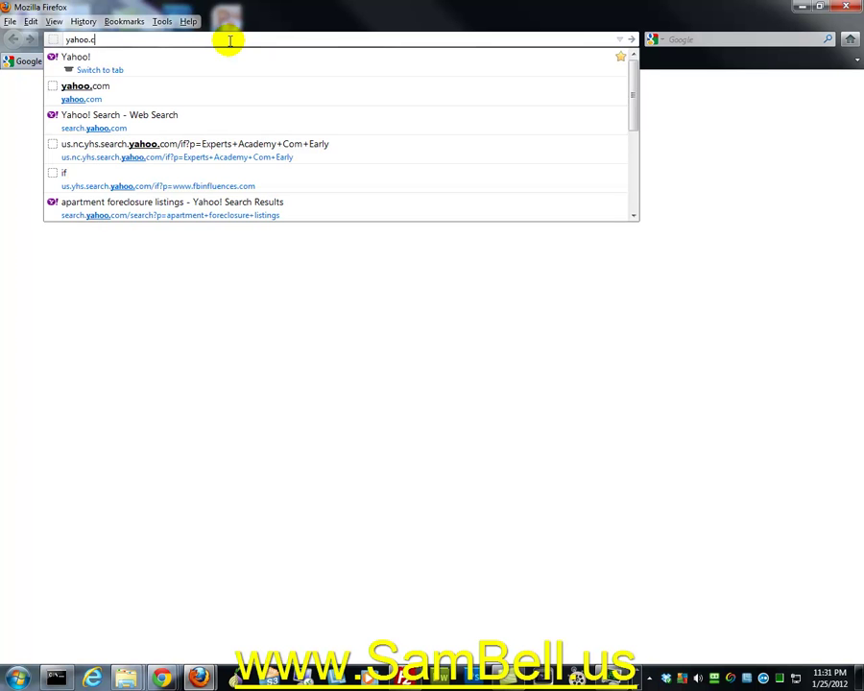
text(om)
key(Return)
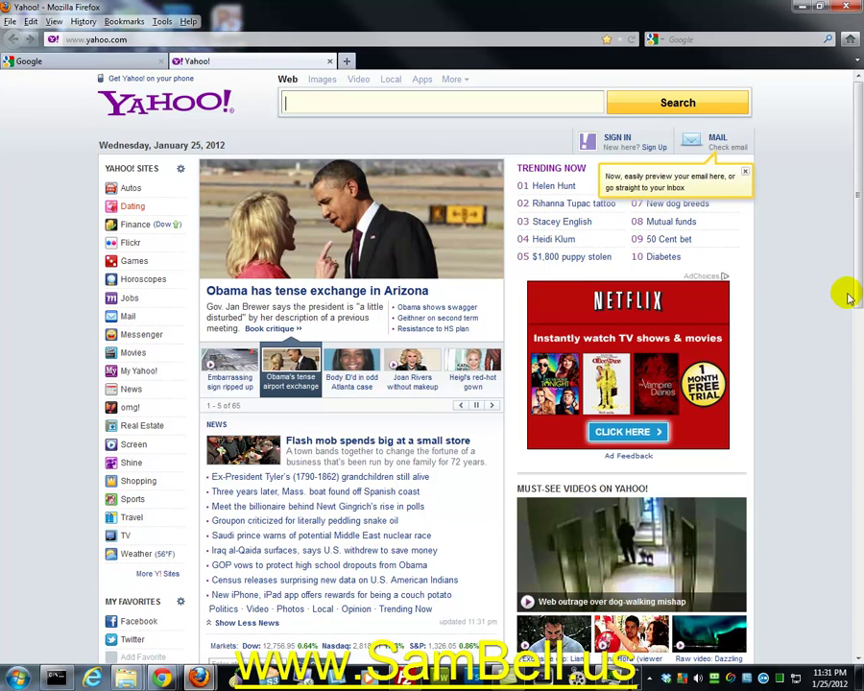
click(617, 139)
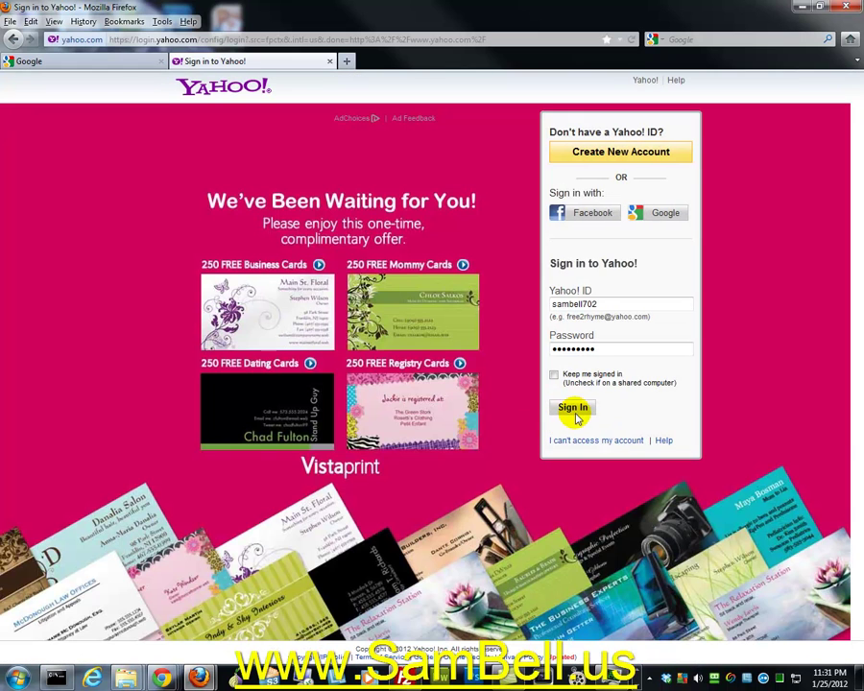
click(574, 411)
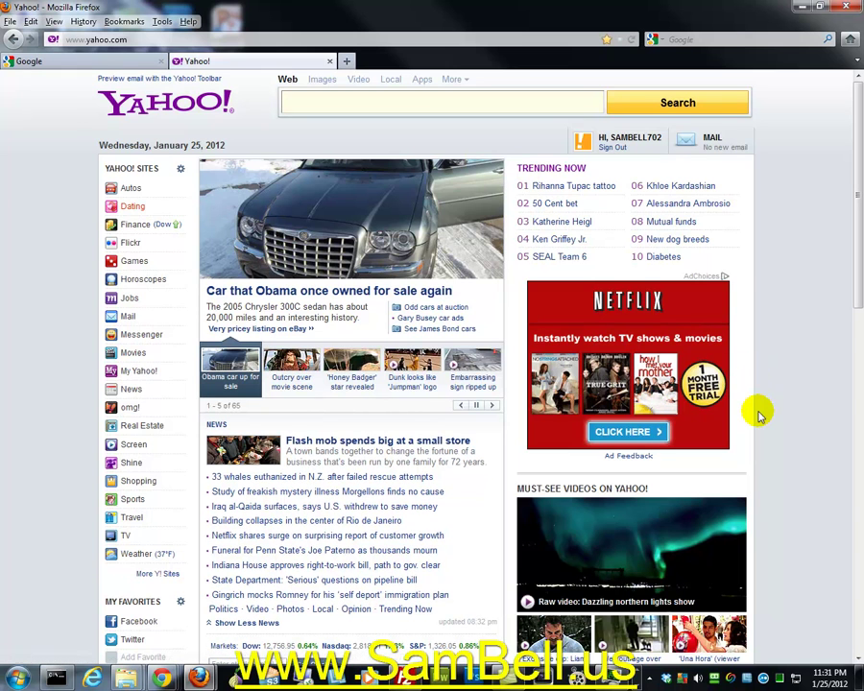
click(603, 139)
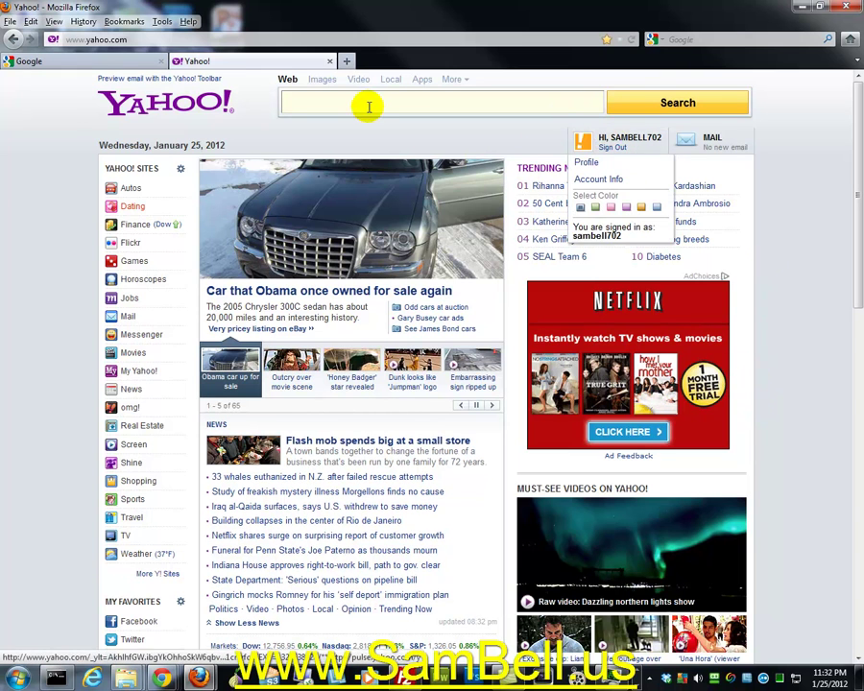
Step: Open facebook.com in another new tab and log in with the saved account e-mail
click(347, 64)
text(face)
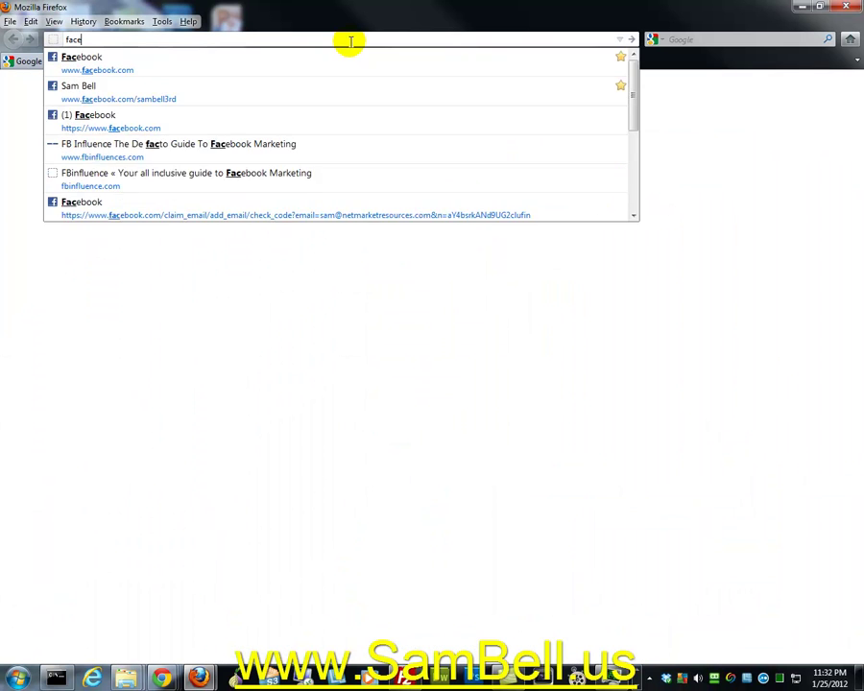
click(242, 64)
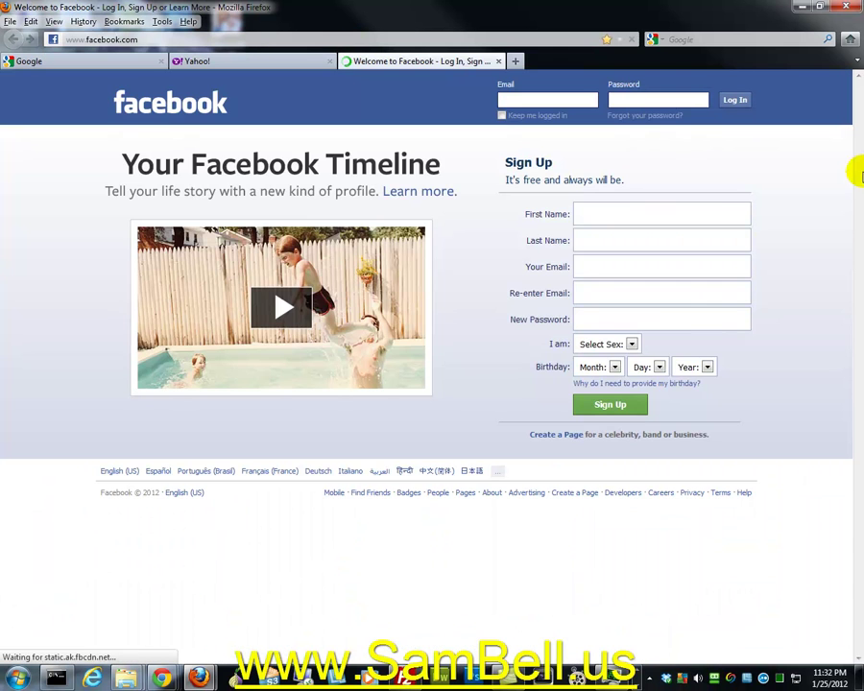
double_click(562, 102)
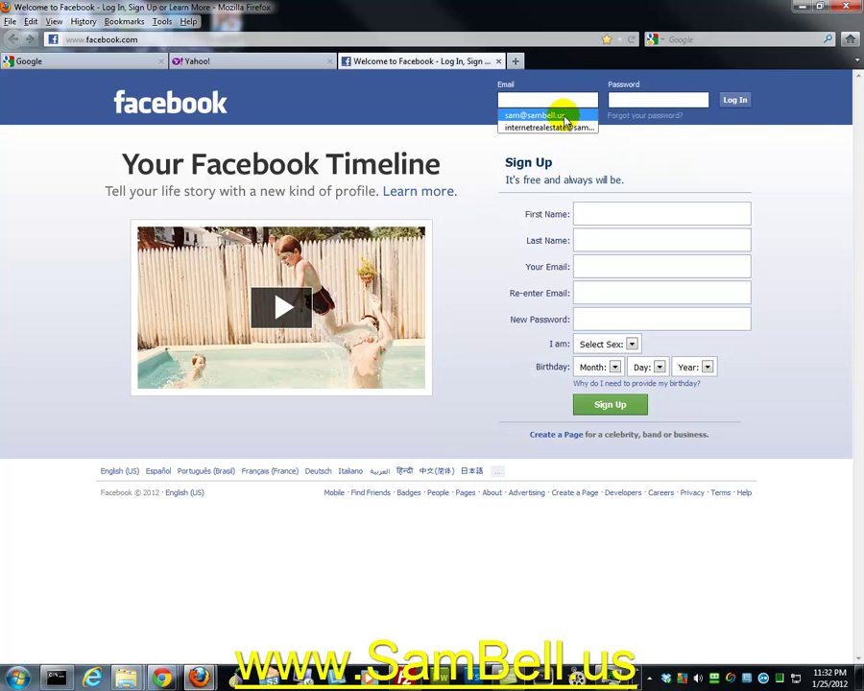
click(564, 116)
click(734, 100)
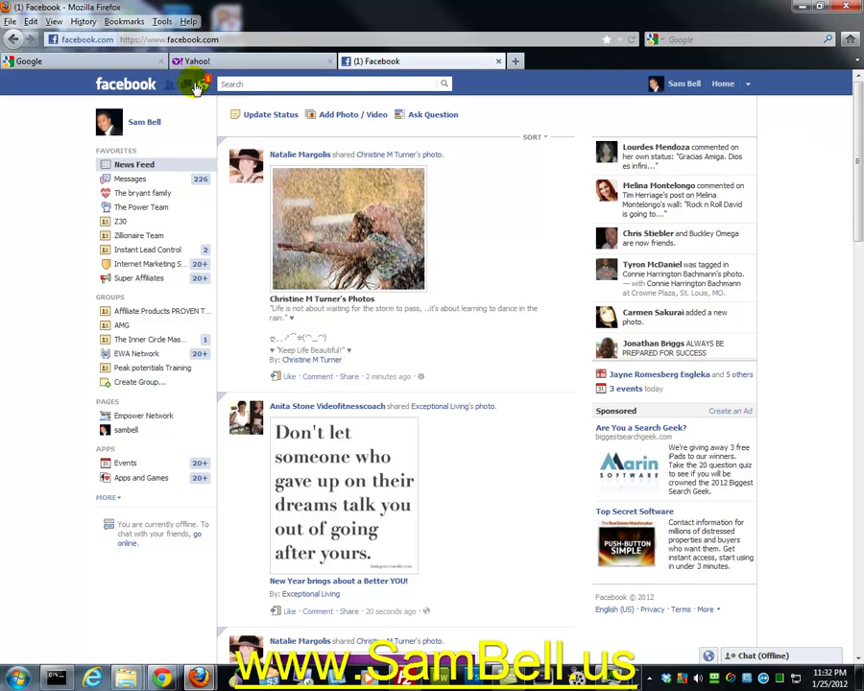
Step: Return to the Yahoo! page, go to the Yahoo! Mail contacts, and open the contact import page
click(230, 65)
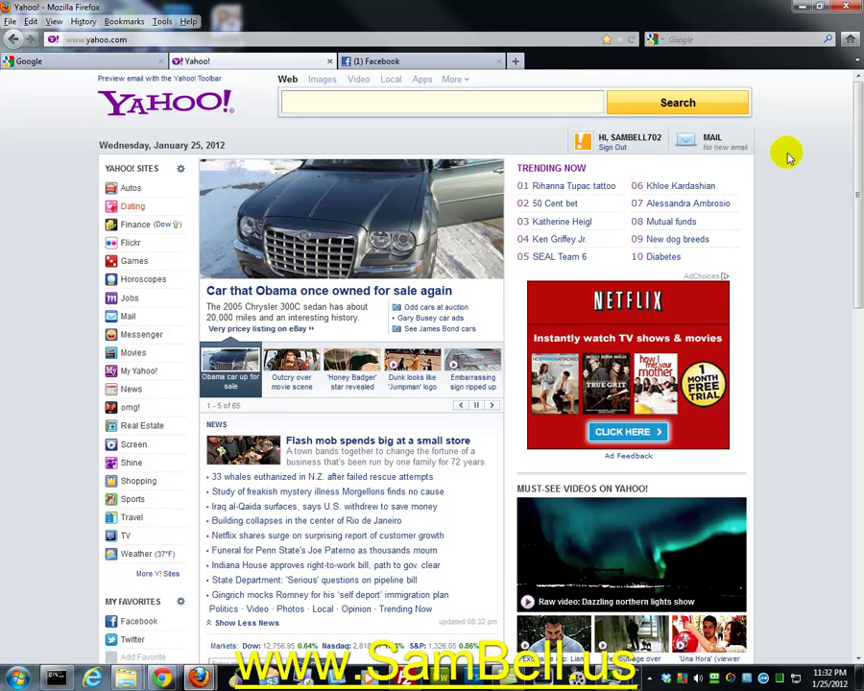
click(725, 140)
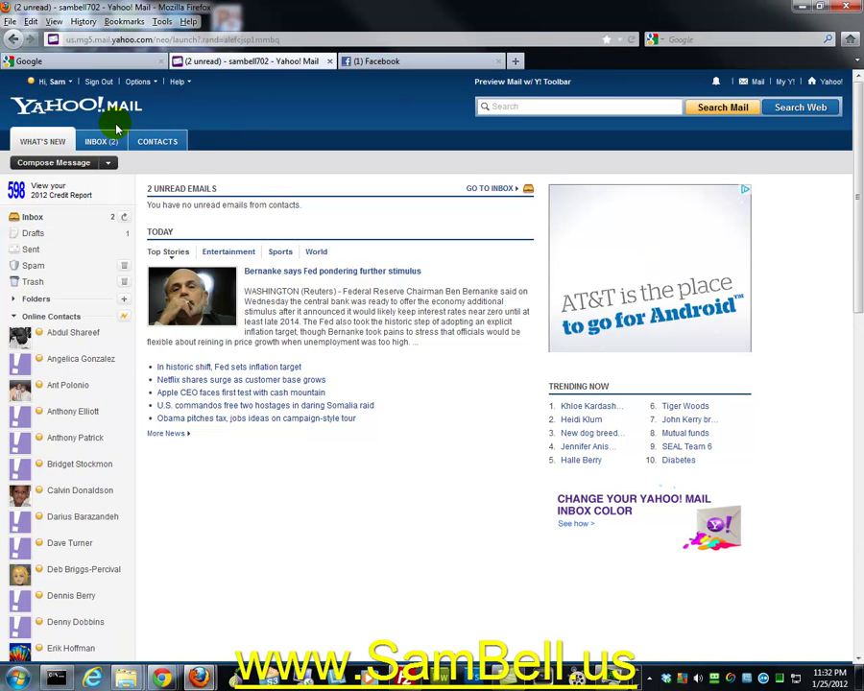
click(169, 140)
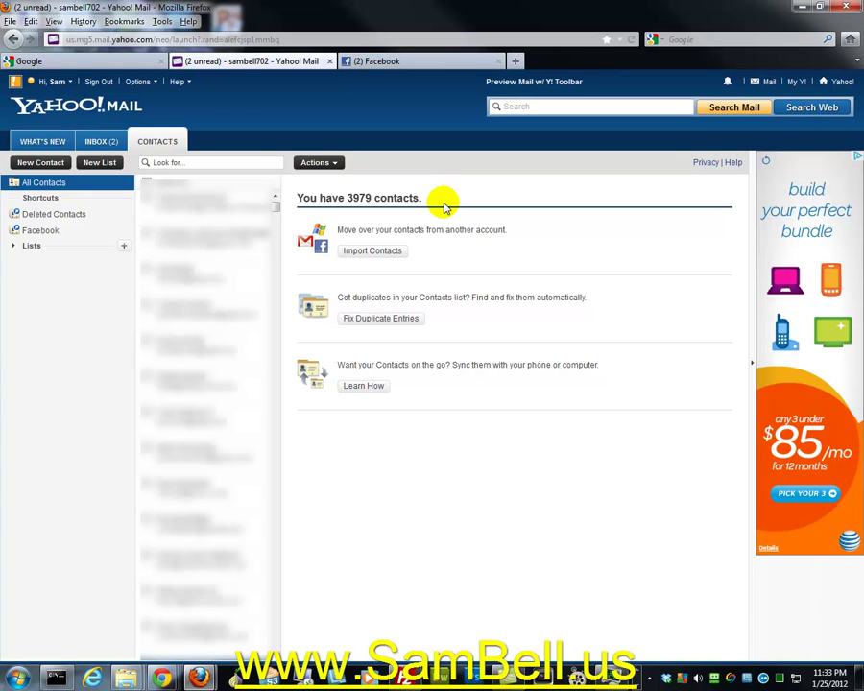
click(389, 254)
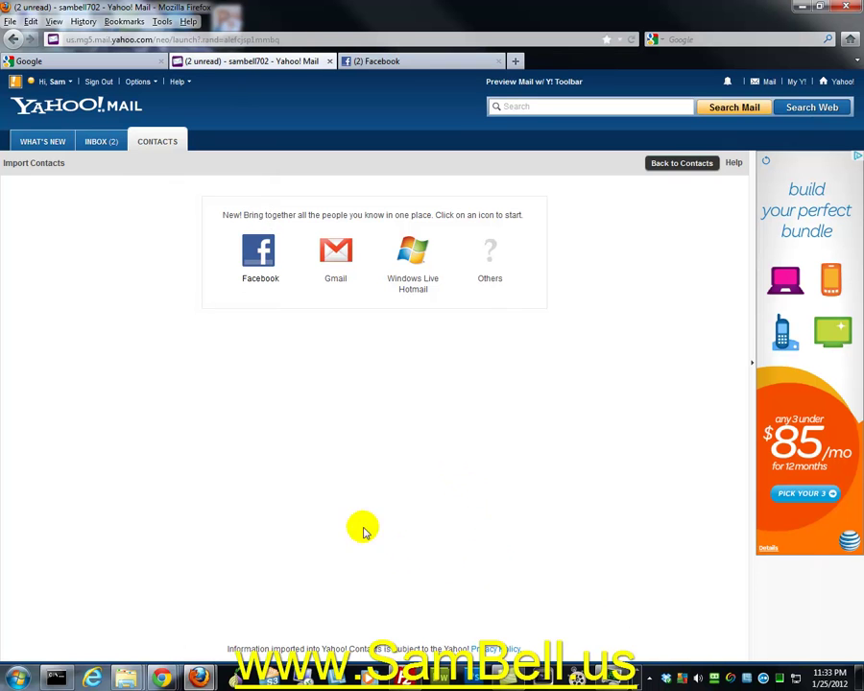
Step: Try to import the Facebook friends, agreeing to share the contacts with Yahoo!, and restart the import
click(266, 252)
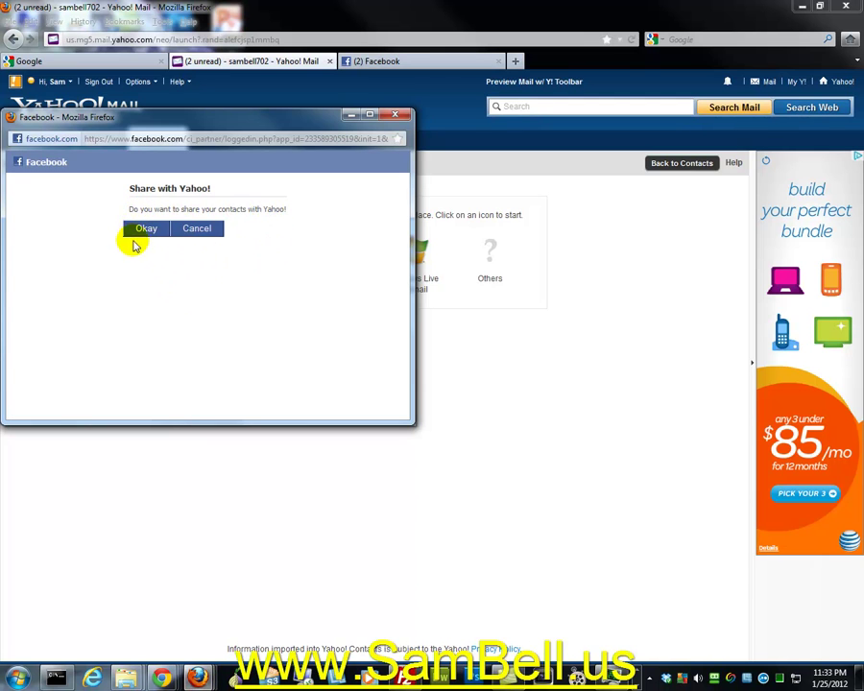
click(137, 234)
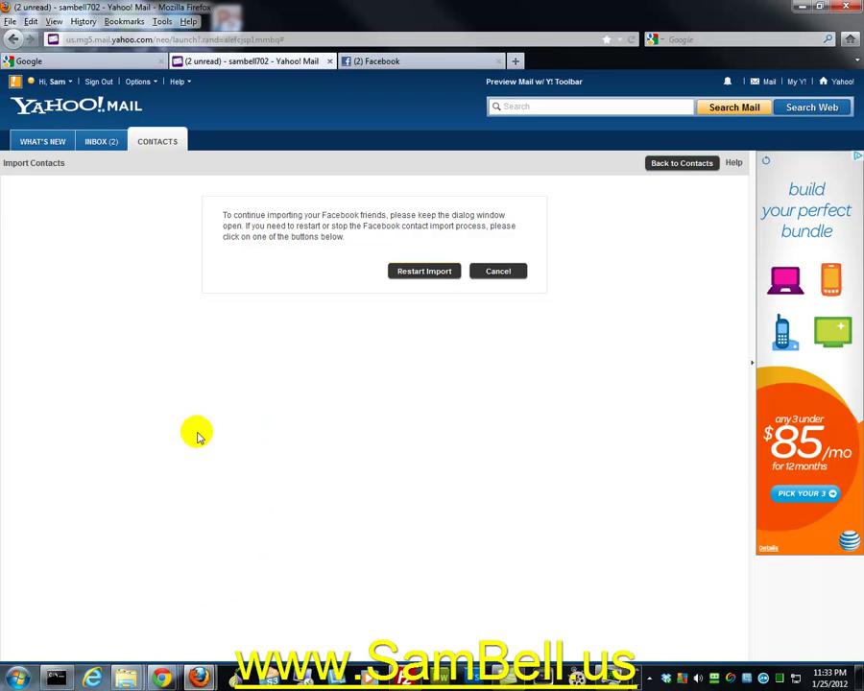
click(413, 275)
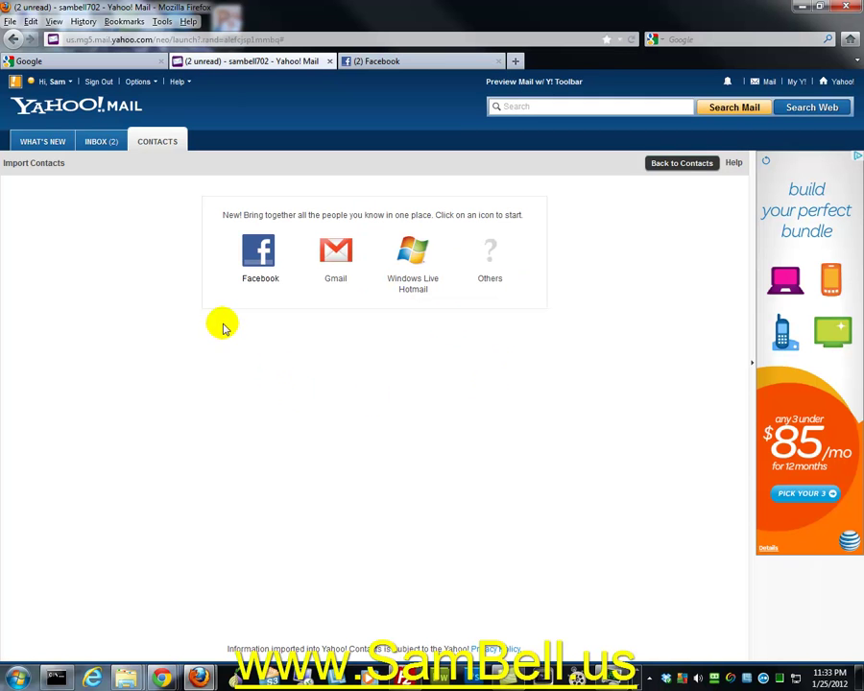
Step: Import contacts from Facebook, approve sharing them with Yahoo!, and return to the contacts list
click(263, 271)
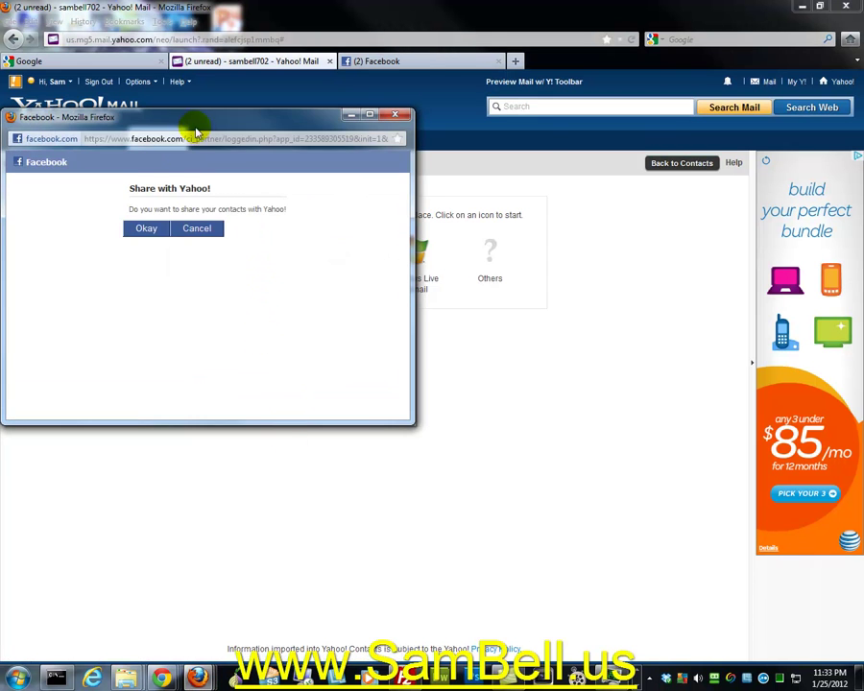
drag(207, 128, 455, 164)
click(398, 269)
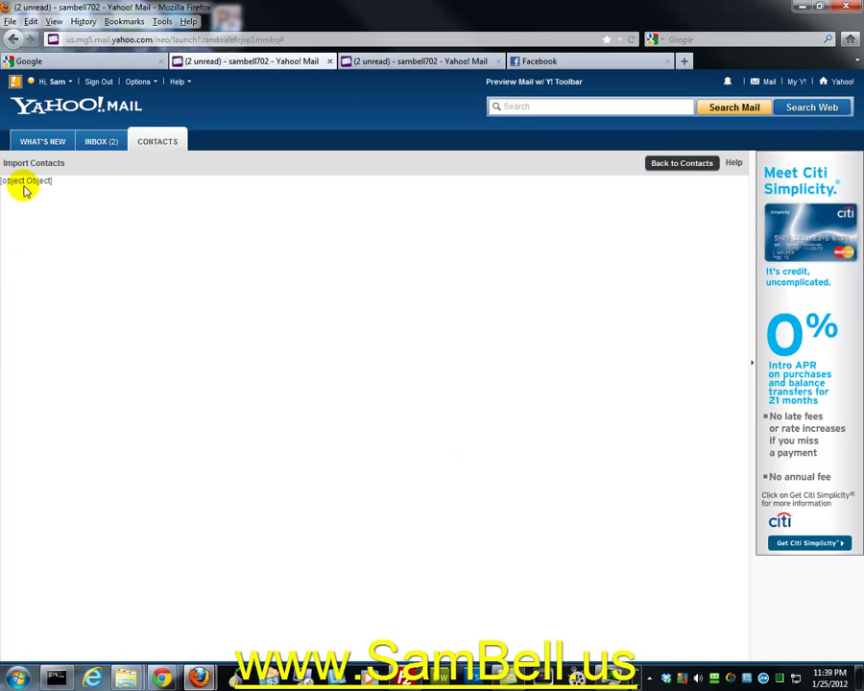
triple_click(73, 184)
click(69, 184)
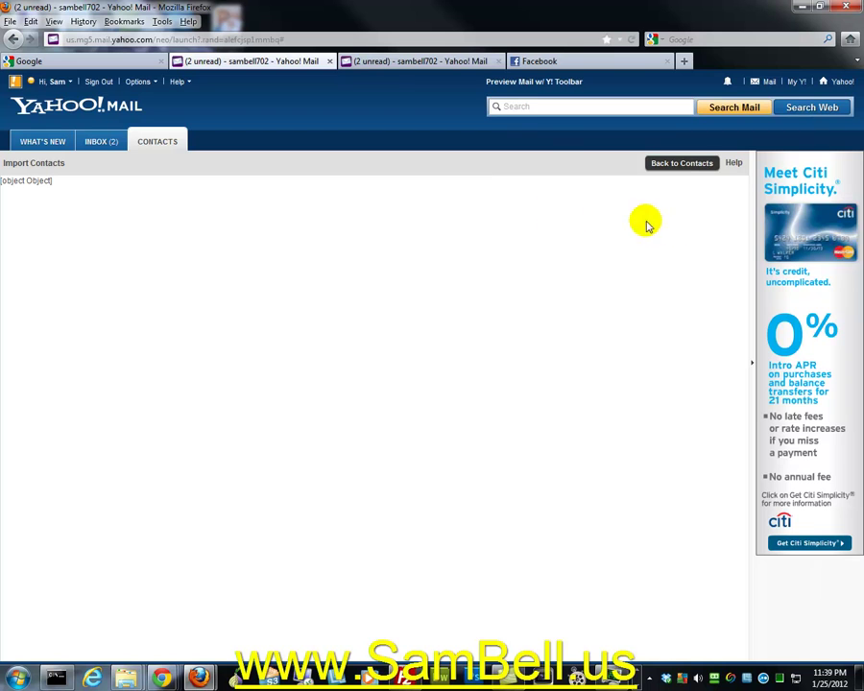
click(689, 165)
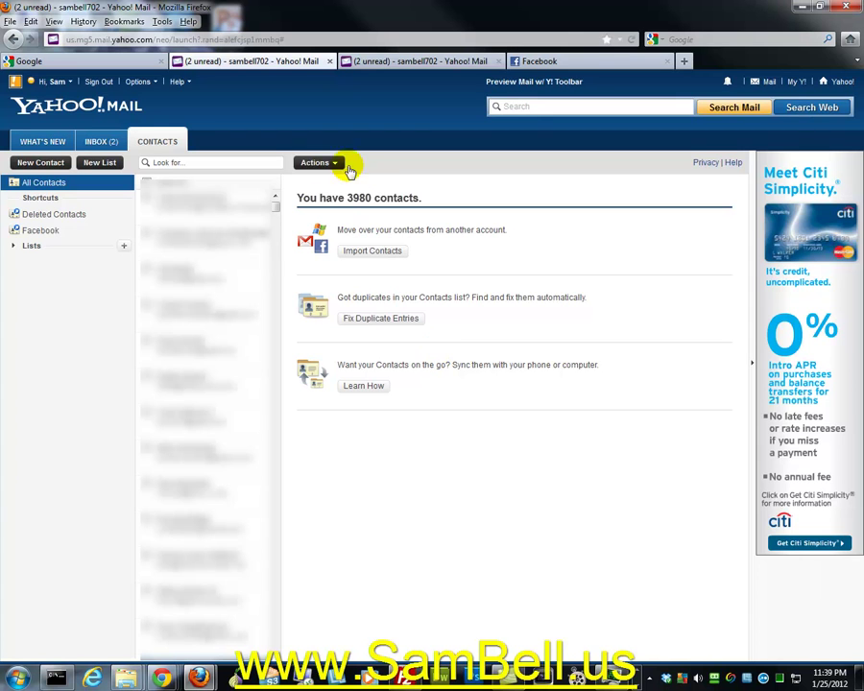
Step: Select all contacts, open the Export All options to view the available formats, and go back to the contacts list
click(146, 182)
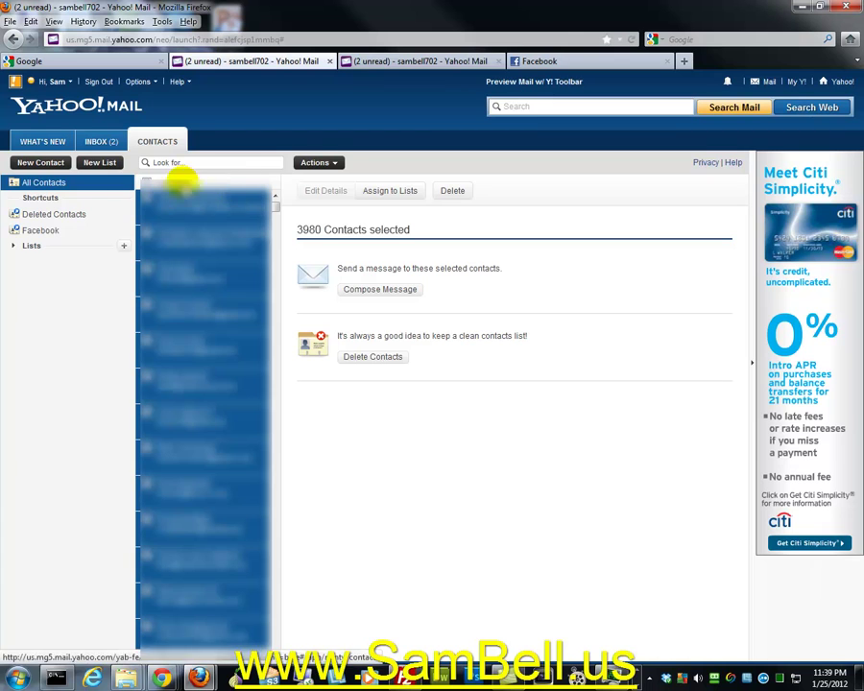
click(334, 164)
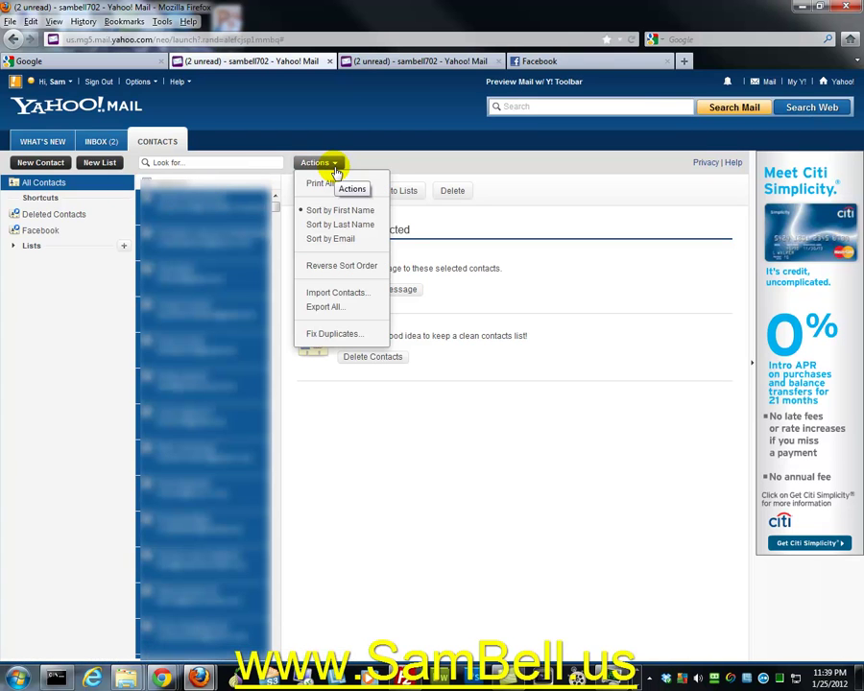
click(330, 308)
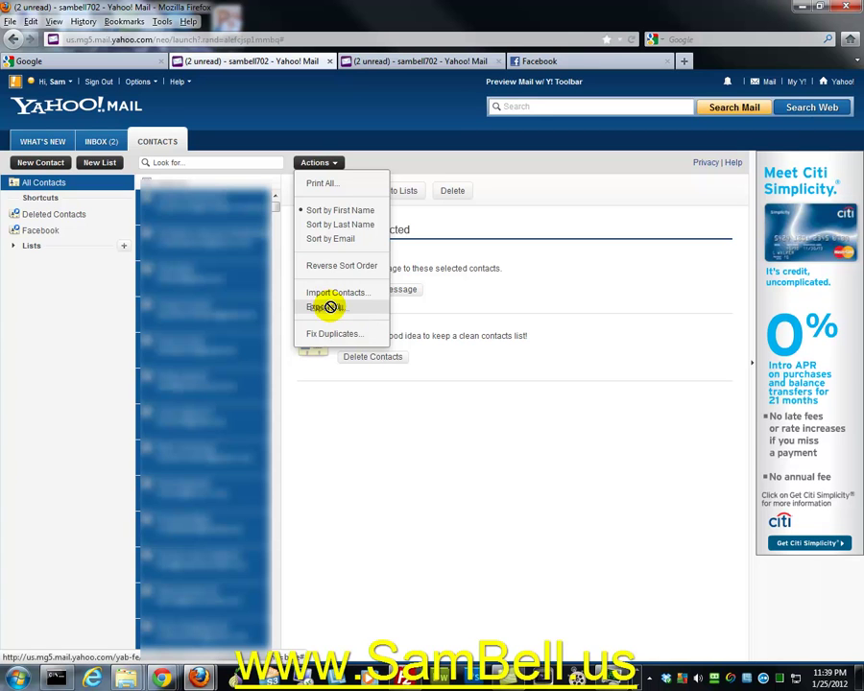
click(332, 308)
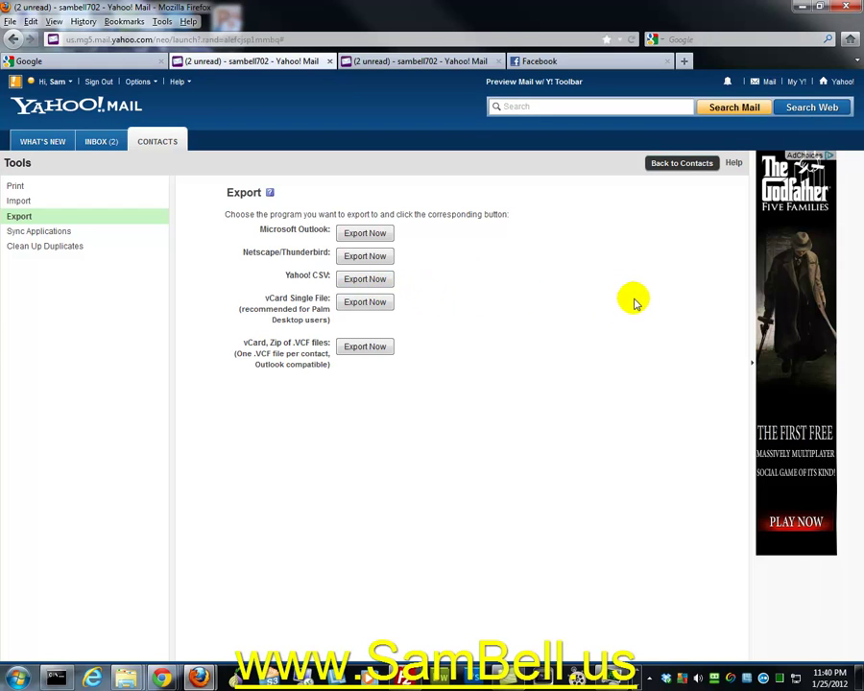
click(680, 163)
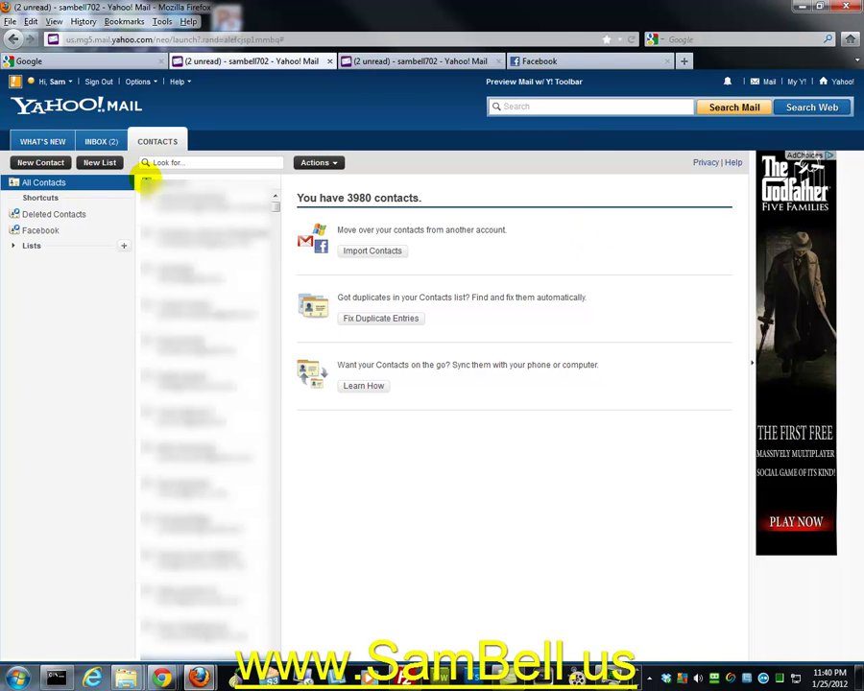
Step: Select all contacts and compose a new e-mail message addressed to them
click(146, 180)
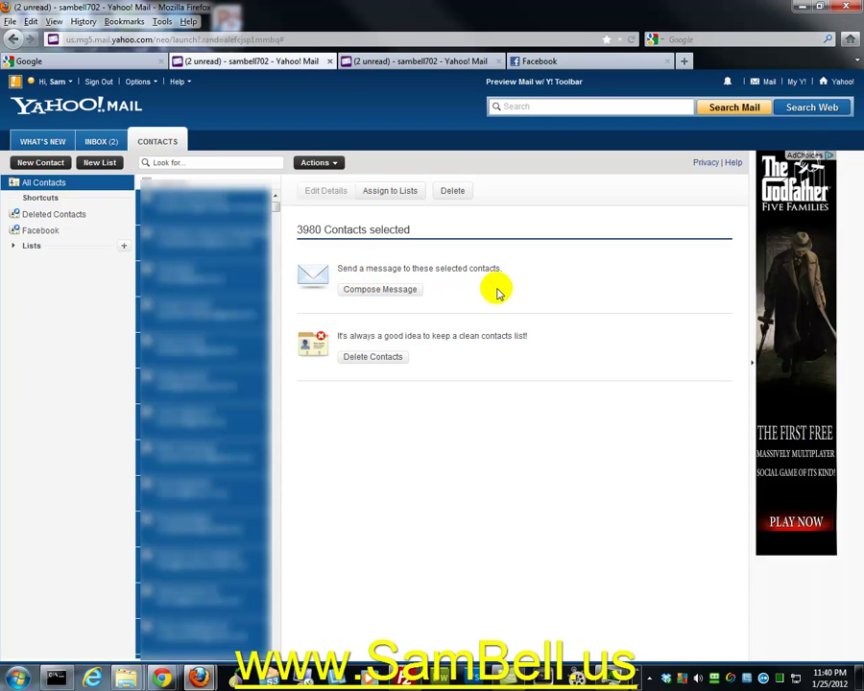
click(394, 291)
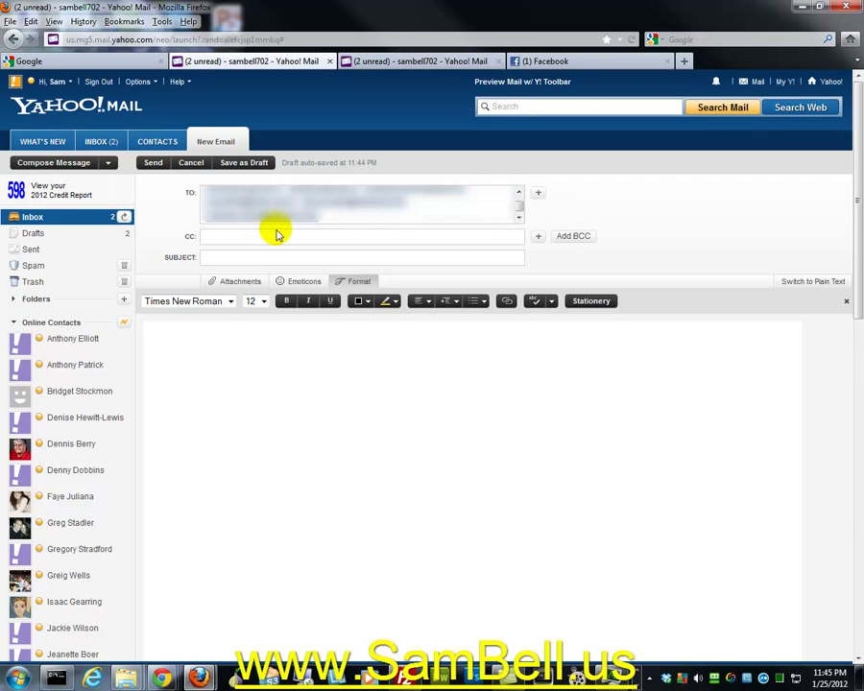
Step: Select all the recipient addresses in the new message's To field and look through the list
drag(505, 218, 301, 195)
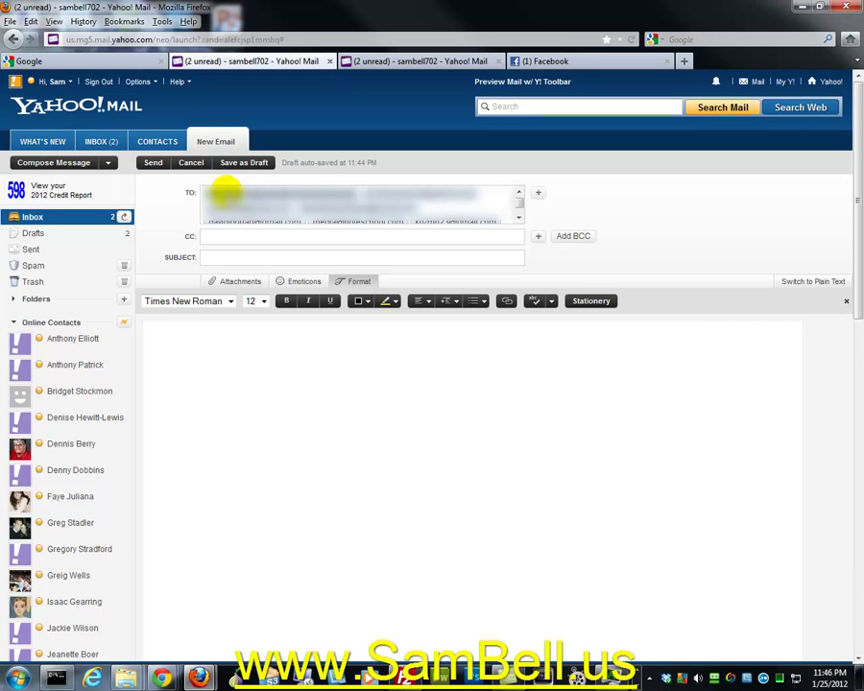
key(ctrl+a)
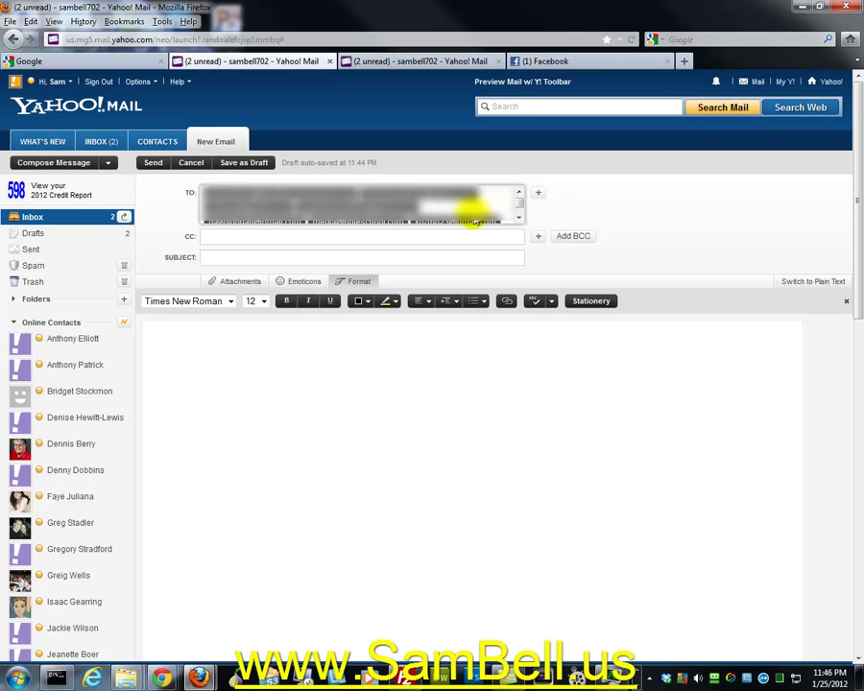
click(517, 212)
click(518, 212)
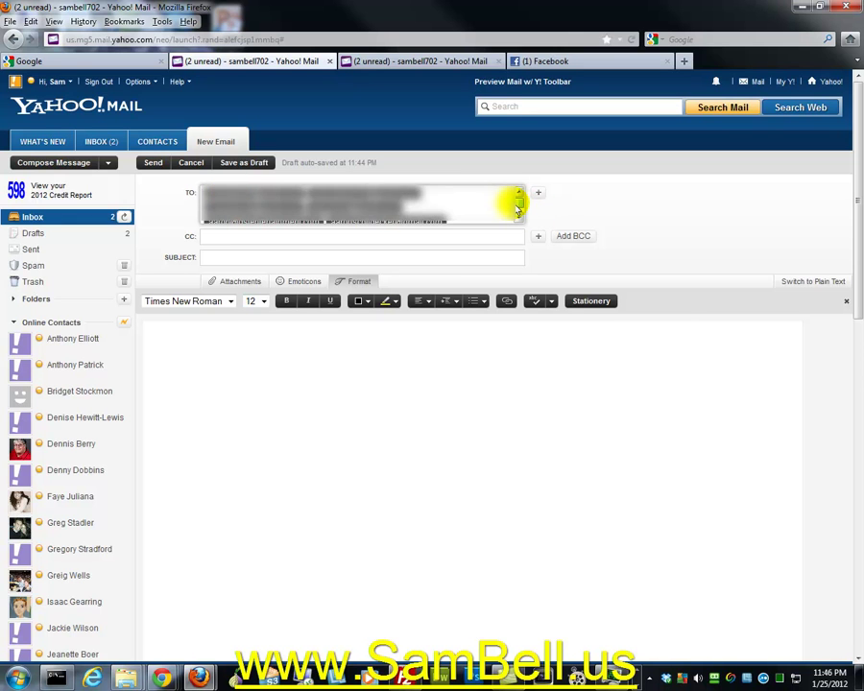
scroll(502, 206, up, 2)
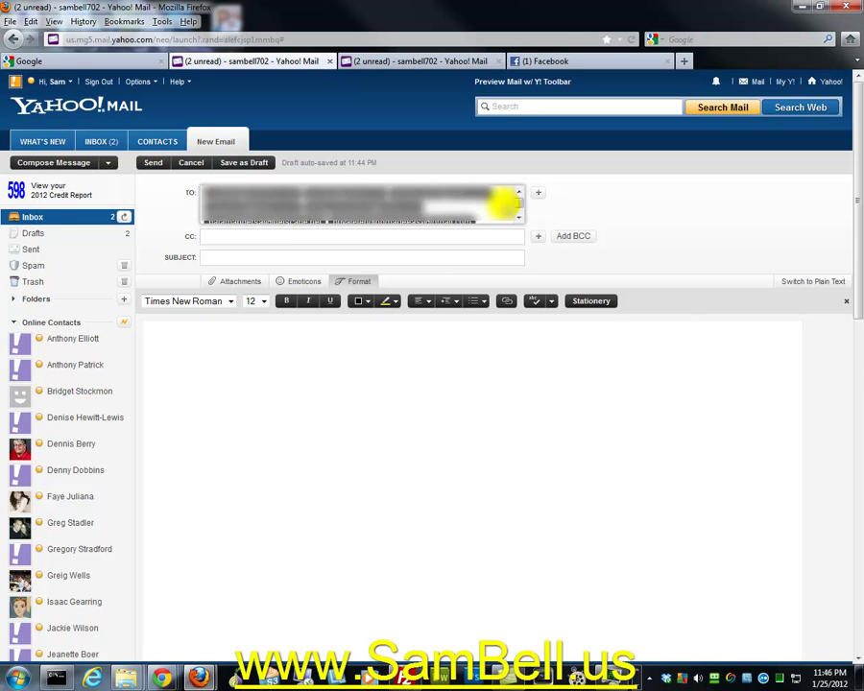
scroll(501, 205, down, 1)
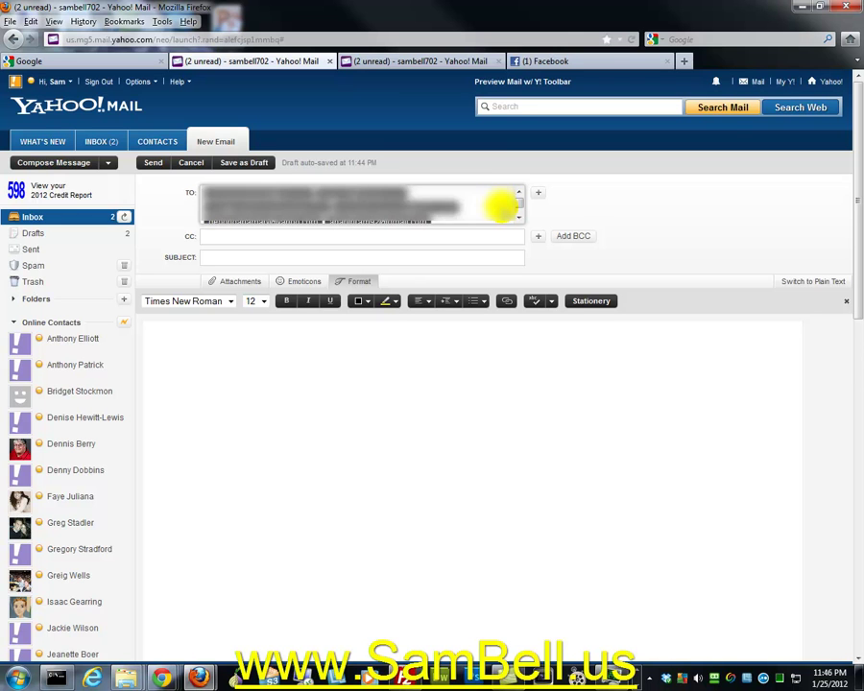
scroll(495, 219, down, 1)
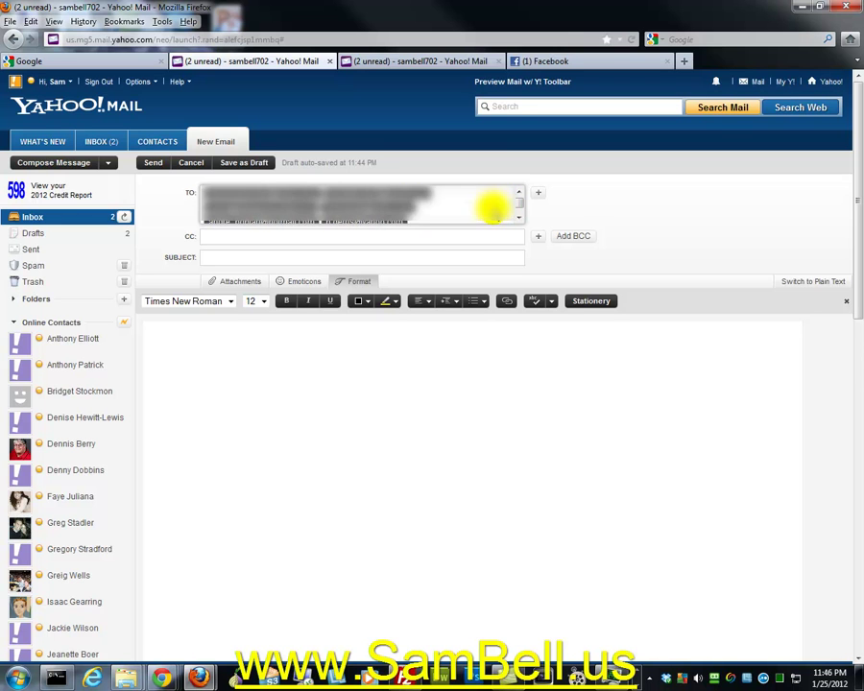
scroll(498, 220, down, 5)
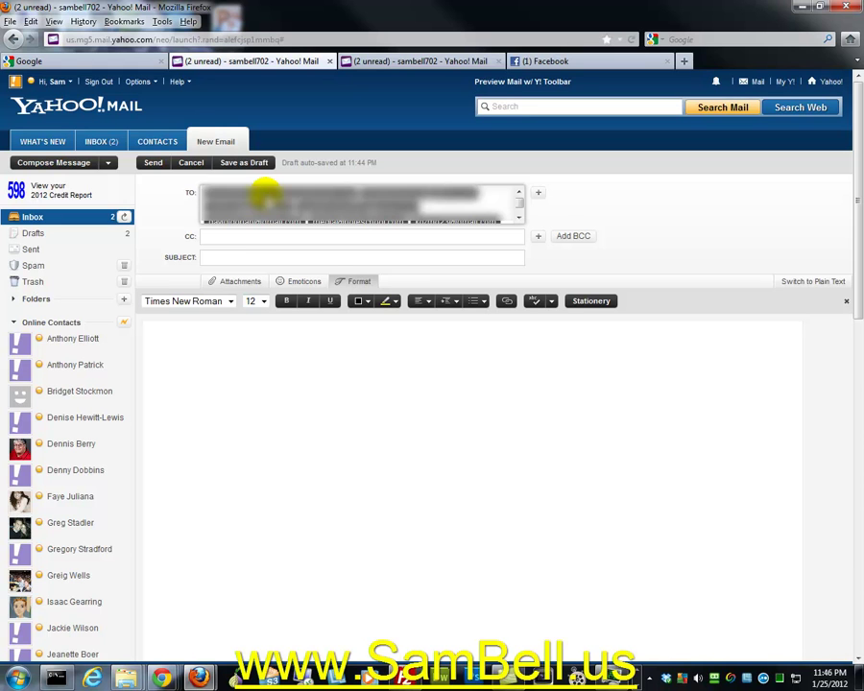
Step: Show the desktop and create a new text document there named emails.txt
scroll(268, 198, down, 2)
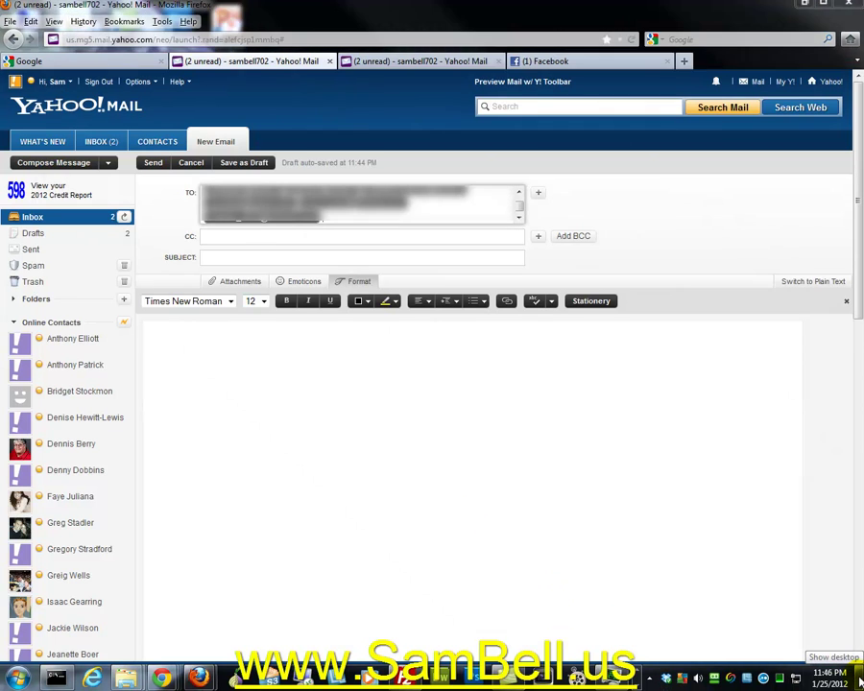
click(860, 682)
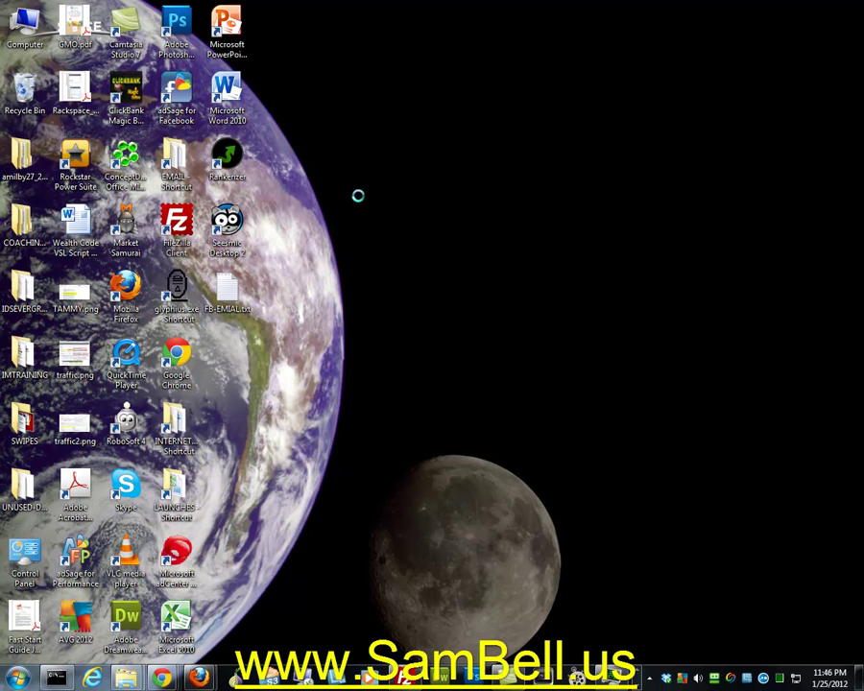
right_click(395, 299)
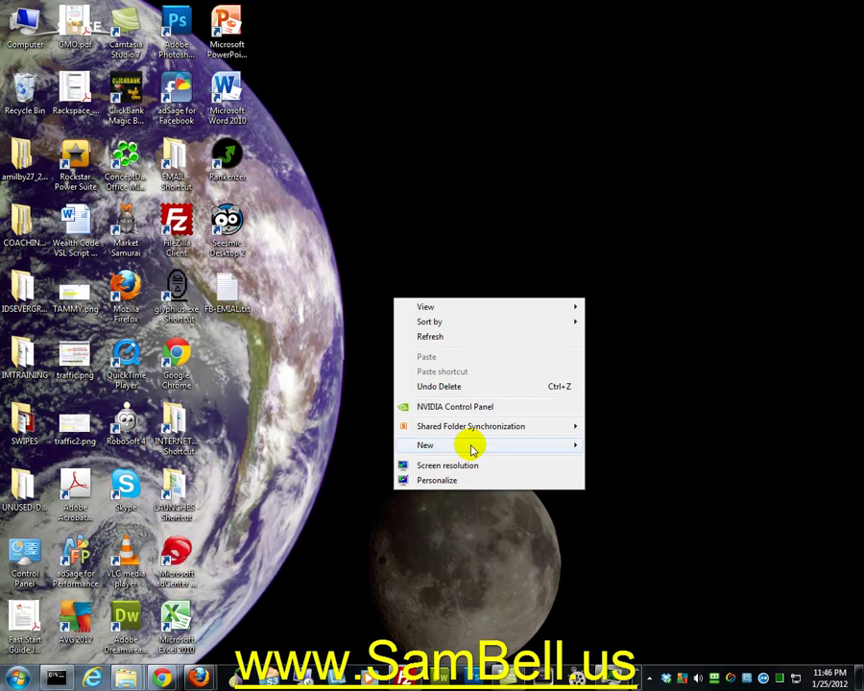
mouse_move(539, 458)
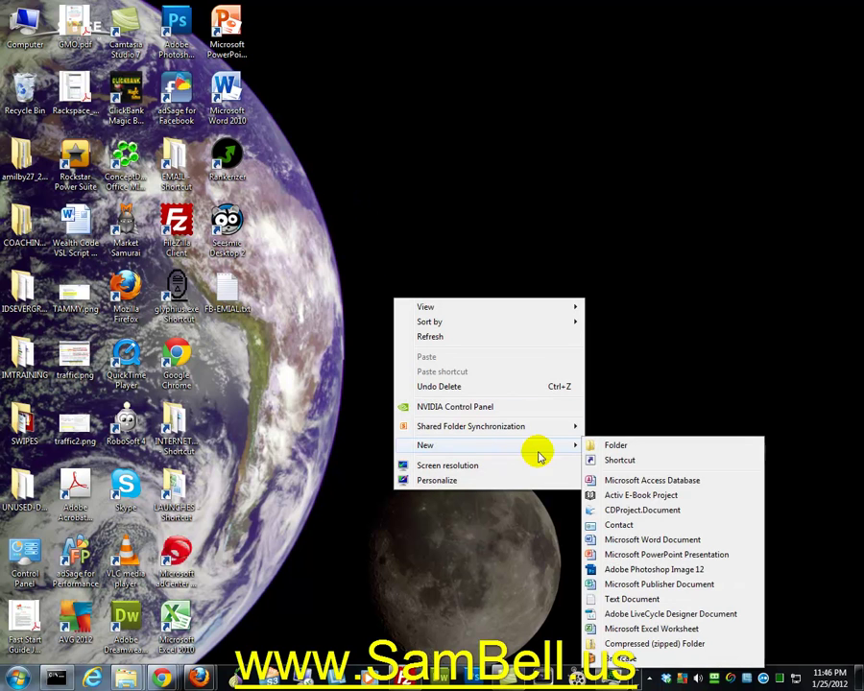
click(638, 599)
text(emails)
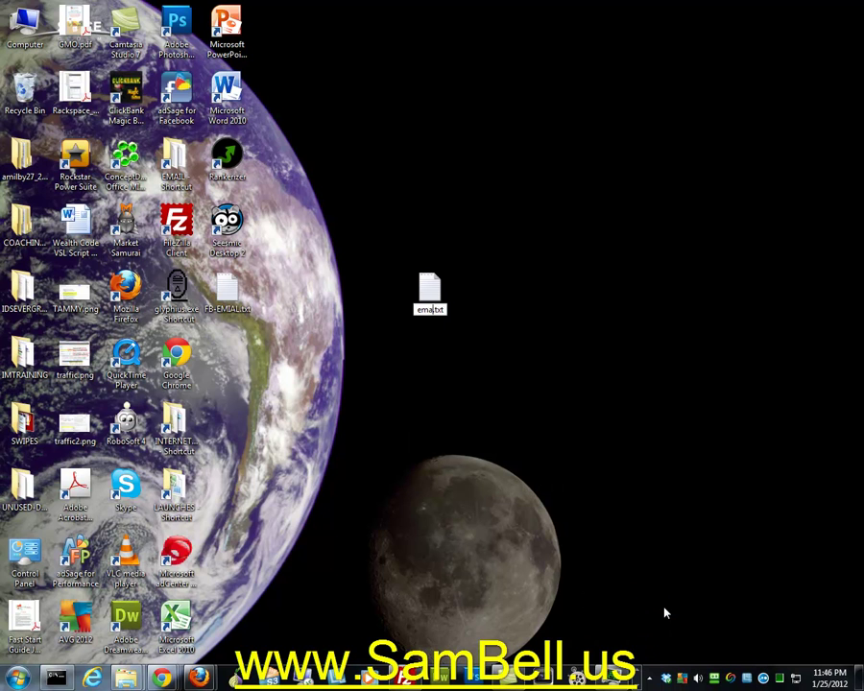
click(667, 516)
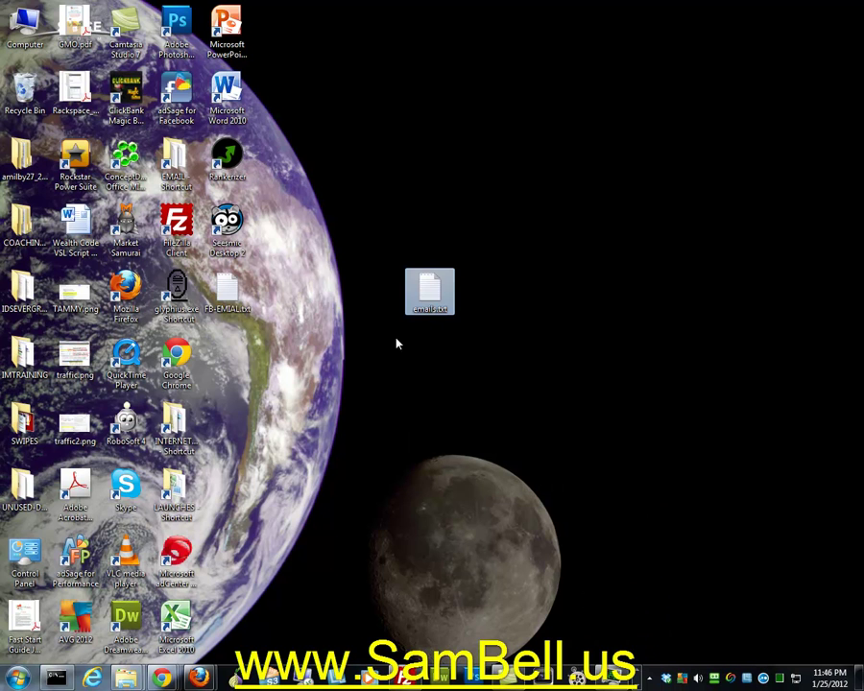
Step: Open emails.txt in Notepad, maximize its window and paste the copied list of e-mail addresses into it
double_click(425, 290)
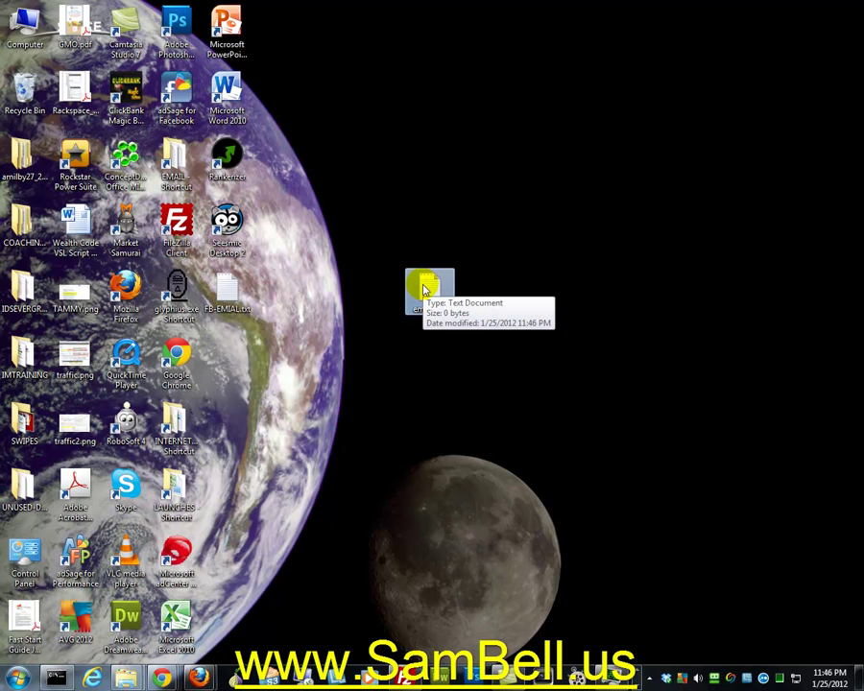
double_click(425, 289)
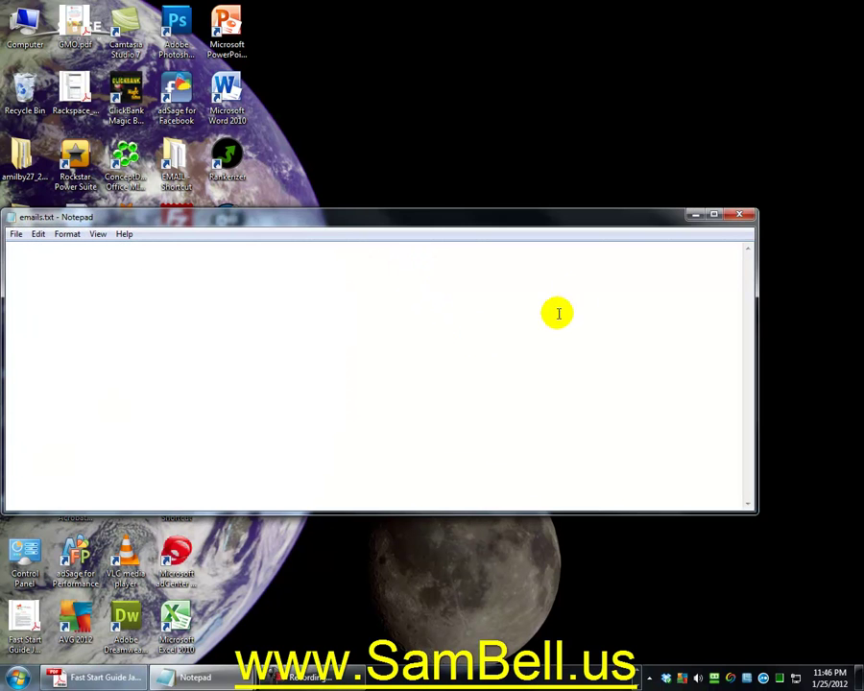
click(713, 214)
click(189, 120)
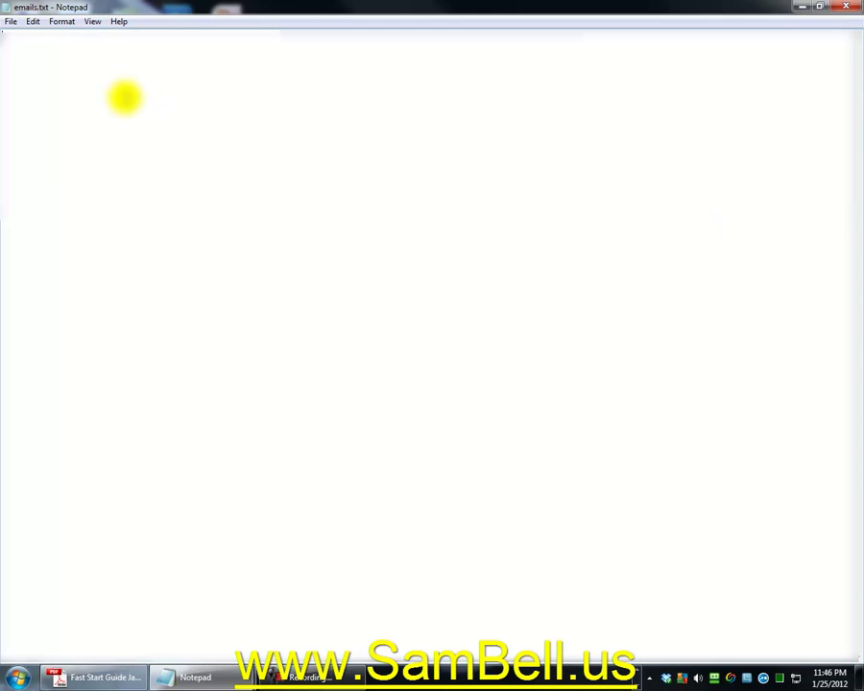
key(ctrl+v)
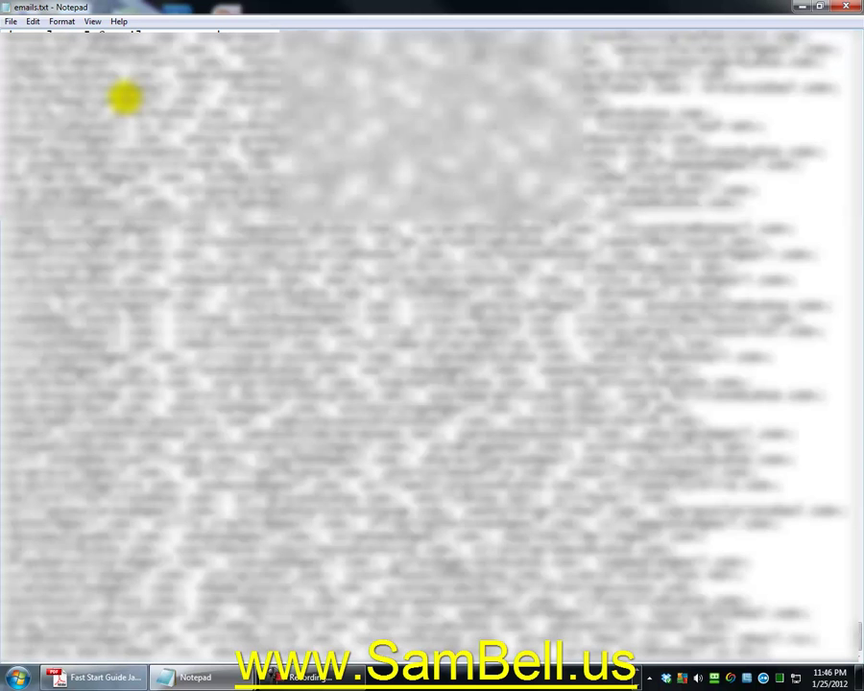
scroll(125, 96, up, 5)
scroll(115, 192, up, 5)
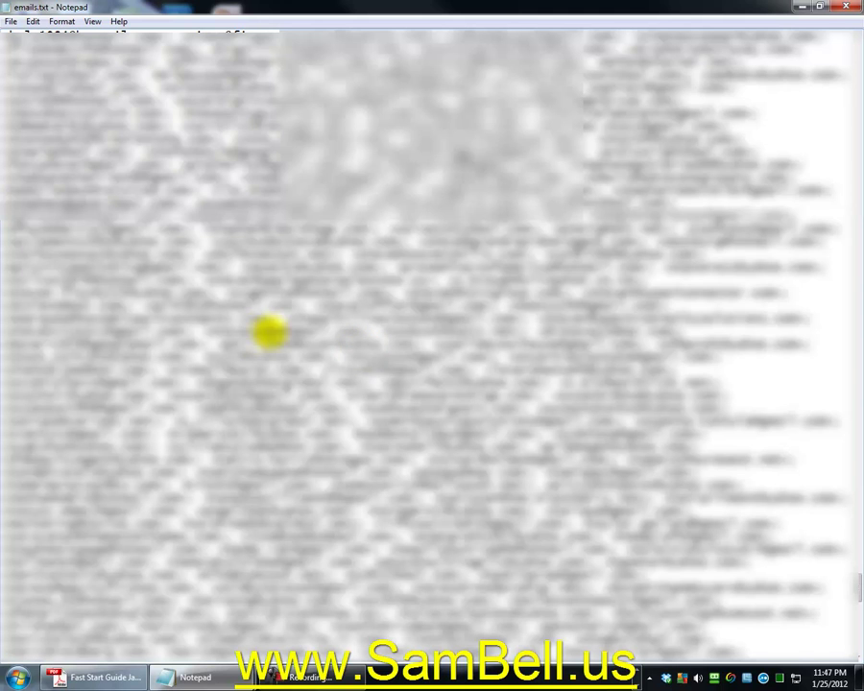
click(10, 21)
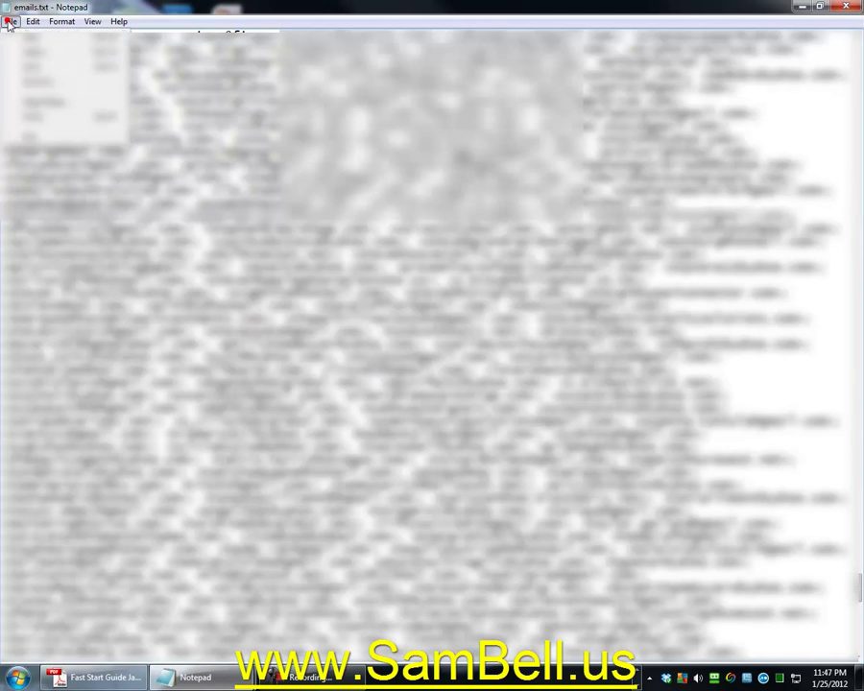
mouse_move(33, 21)
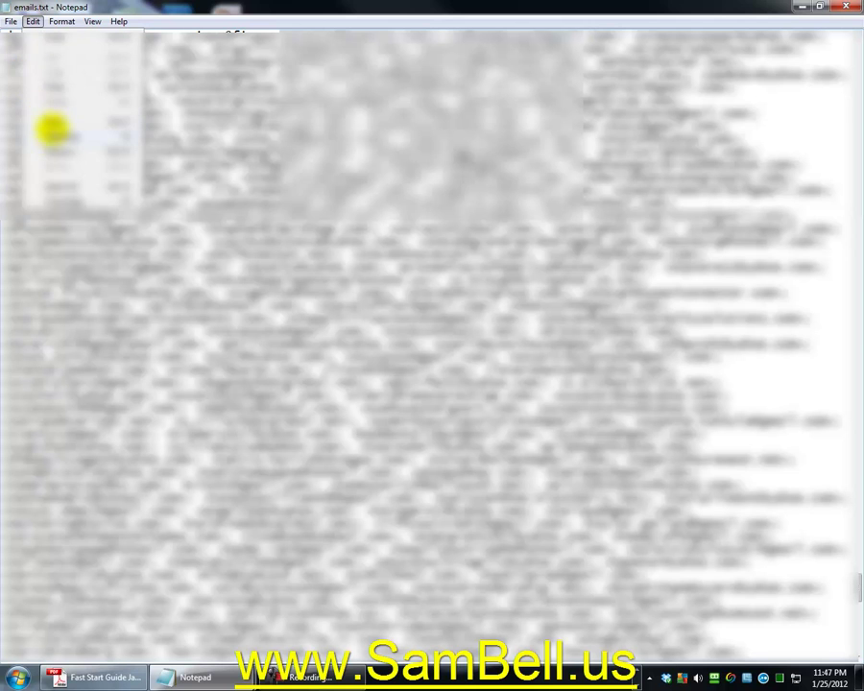
click(48, 122)
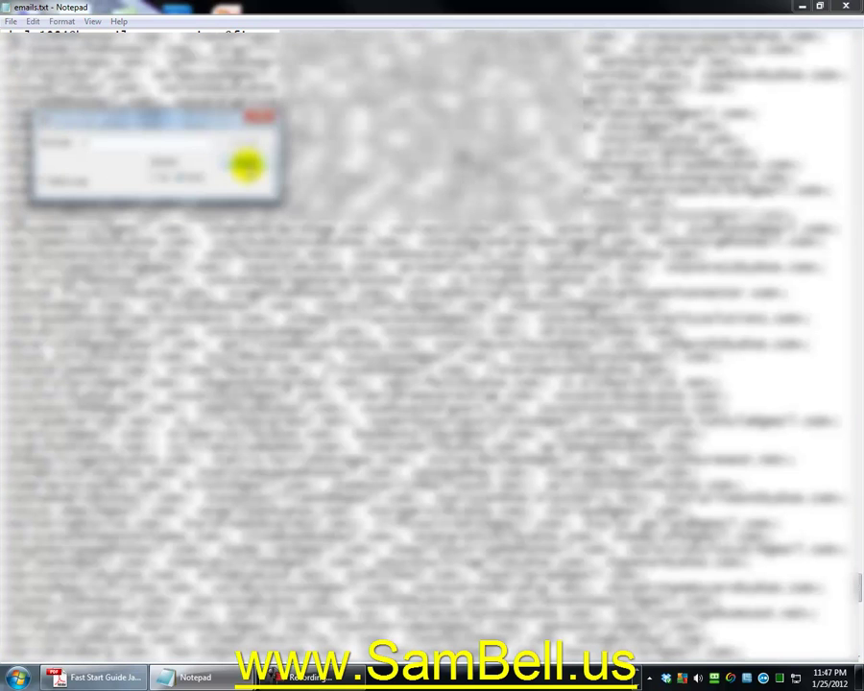
click(245, 161)
Step: Remove every "<" character from the address list by replacing all occurrences with nothing
click(33, 21)
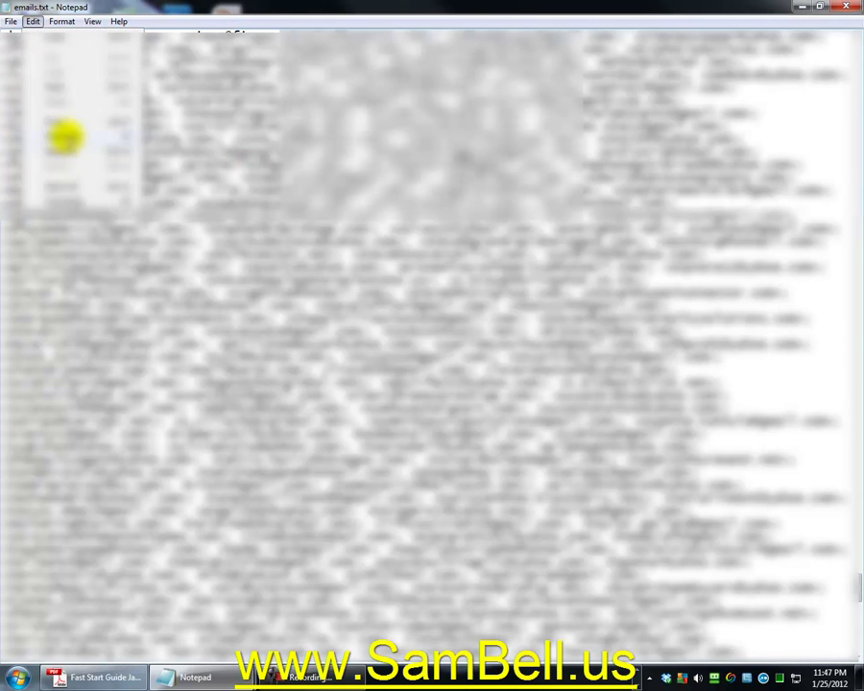
click(65, 152)
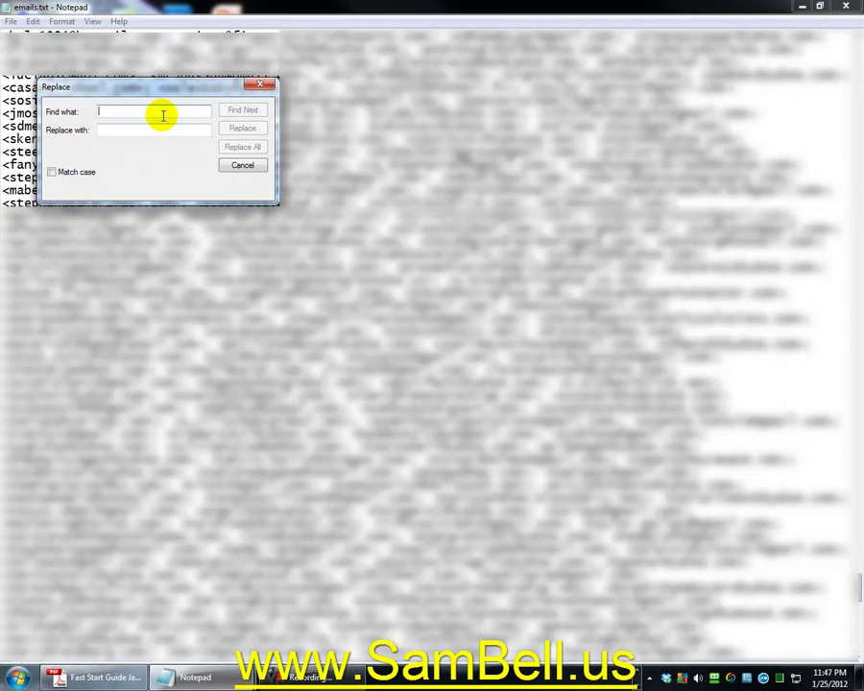
text(<)
click(112, 130)
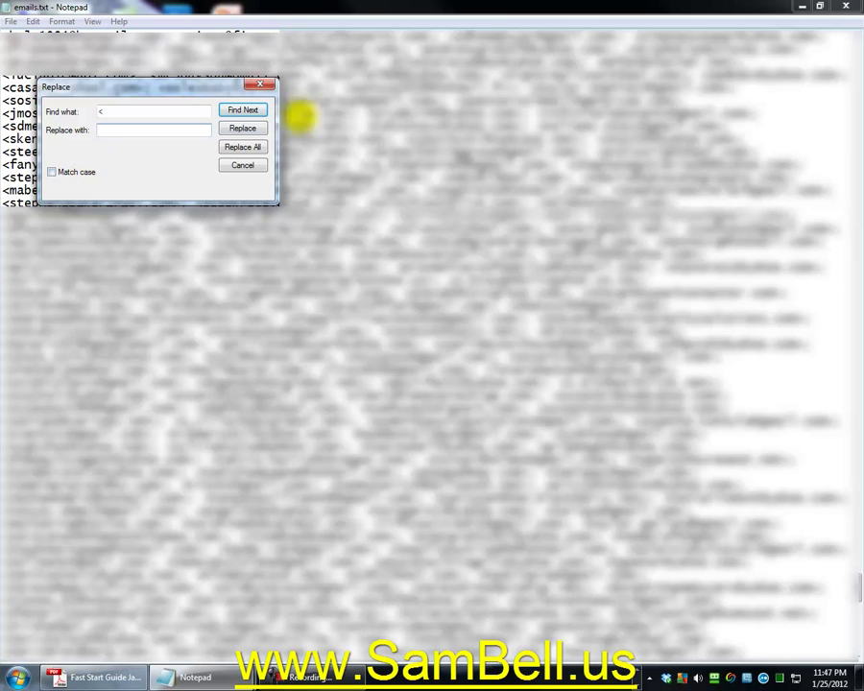
click(250, 146)
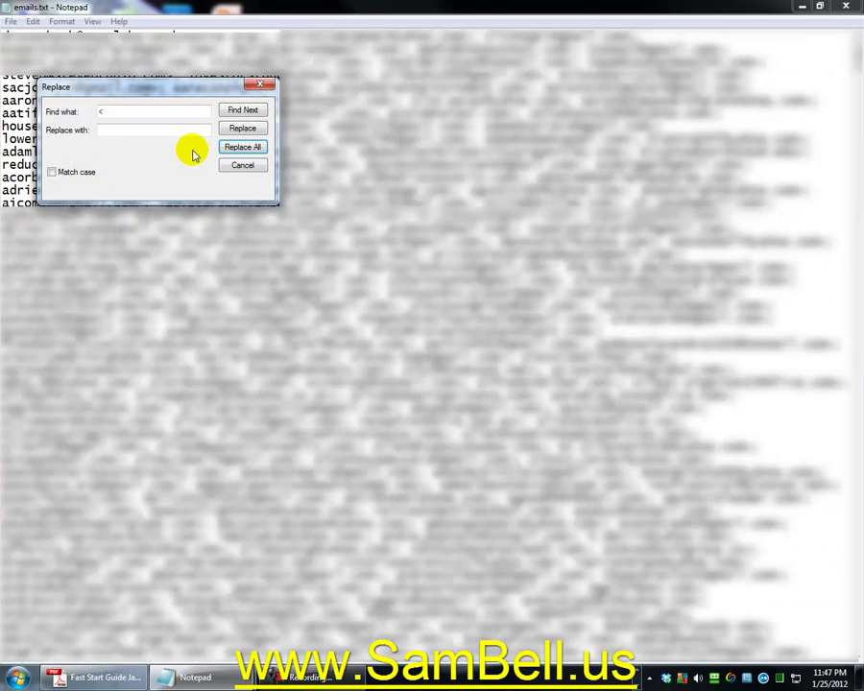
Step: Replace all ">" characters in the address list with nothing and close the Replace dialog
drag(133, 111, 77, 114)
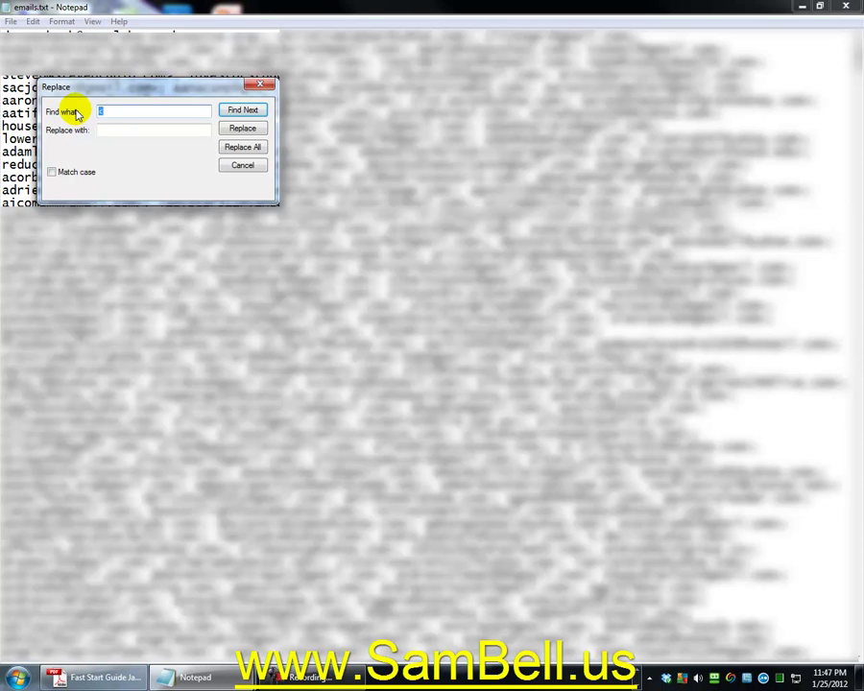
text(>)
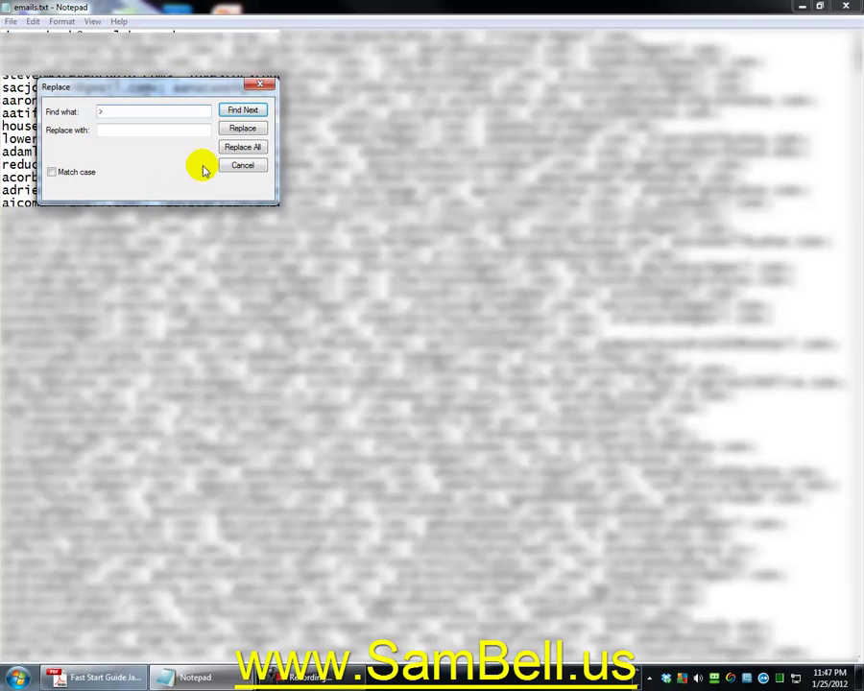
click(234, 147)
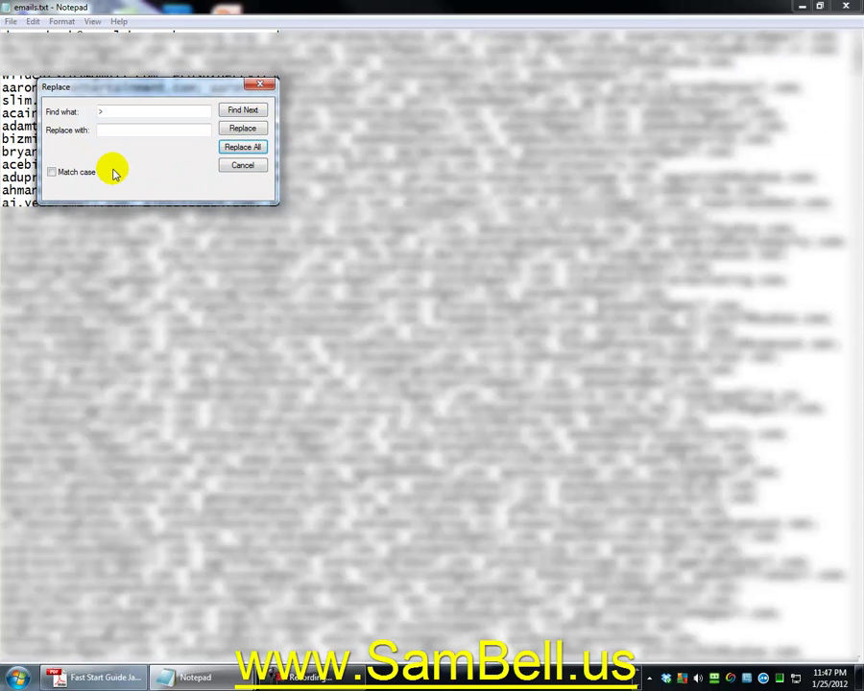
click(236, 164)
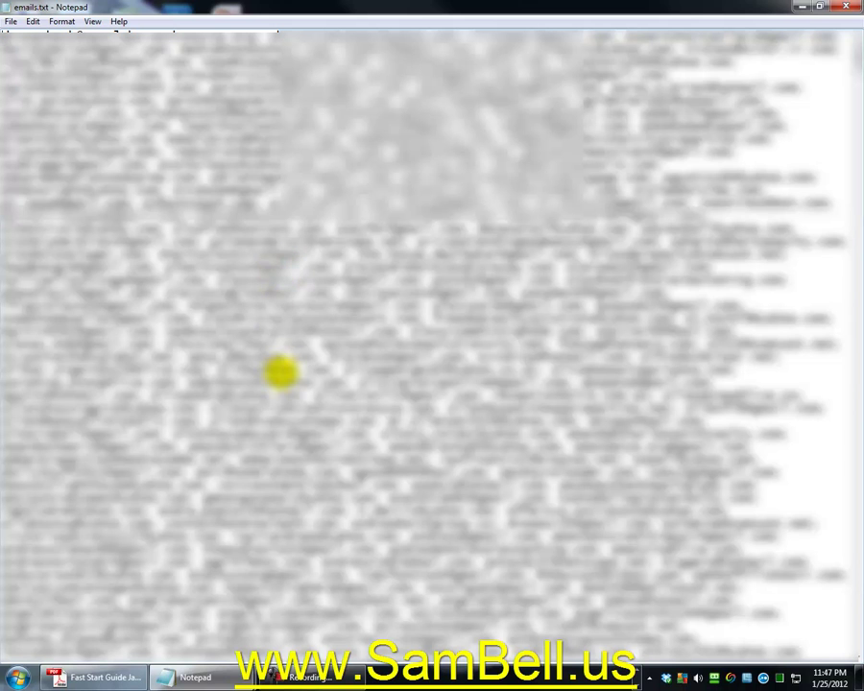
Step: Minimize the text file and switch back to the Yahoo! Mail window in Firefox
scroll(284, 365, down, 1)
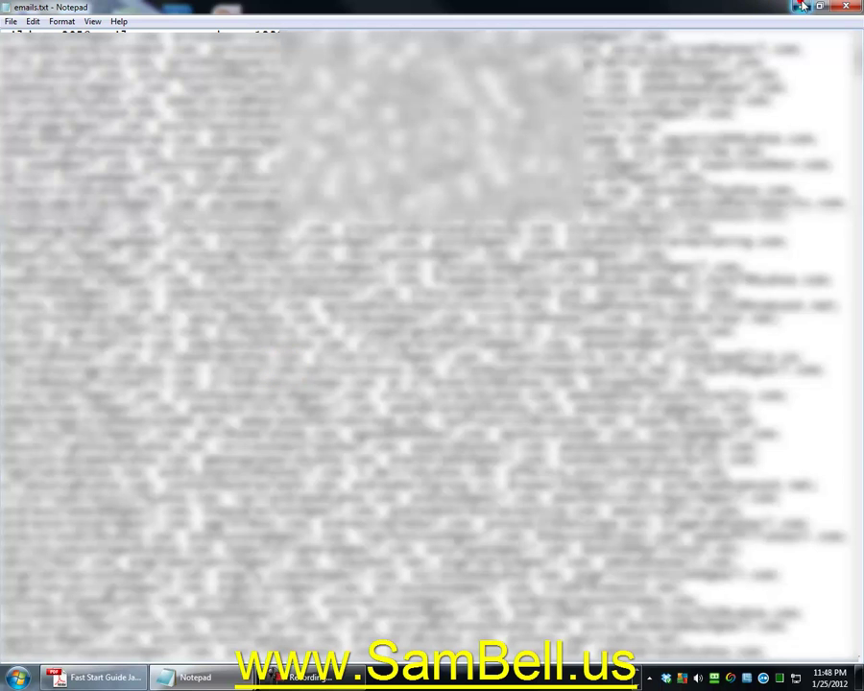
drag(728, 6, 729, 108)
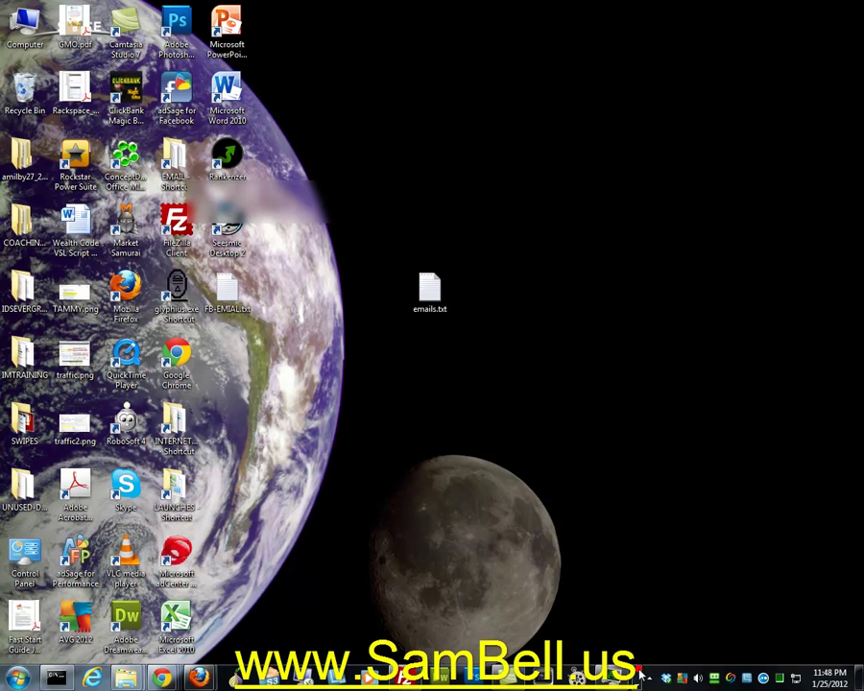
mouse_move(200, 679)
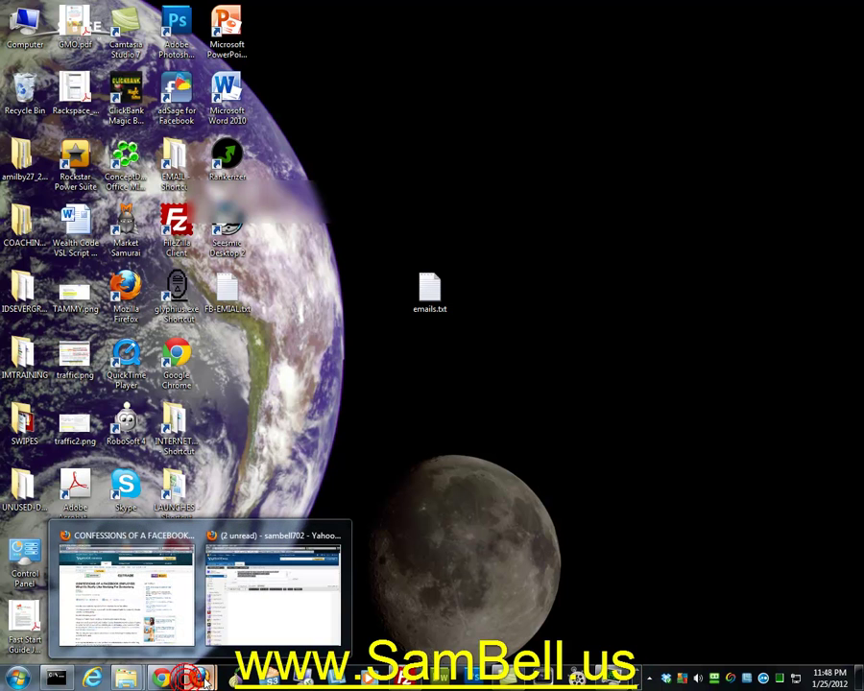
click(260, 626)
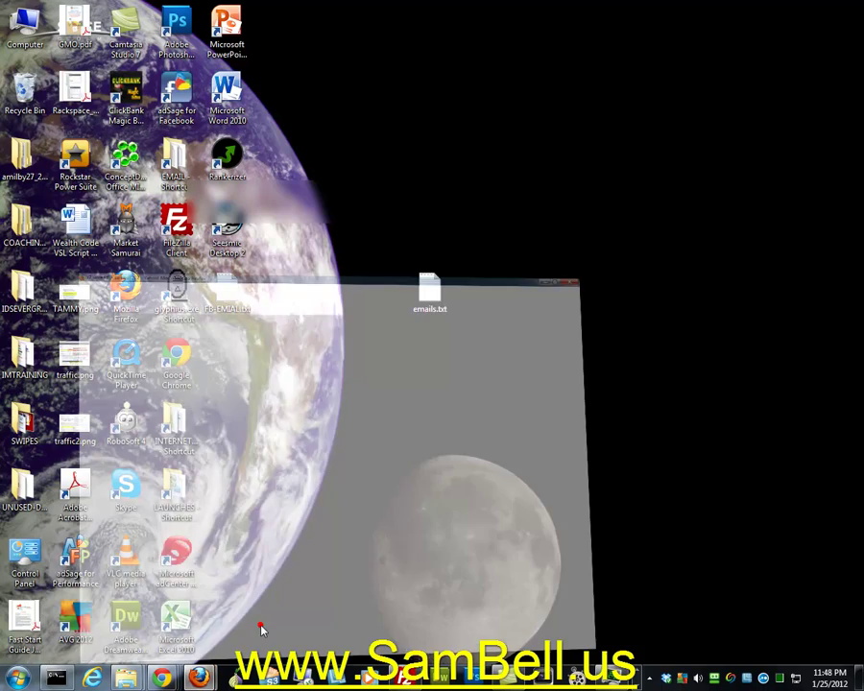